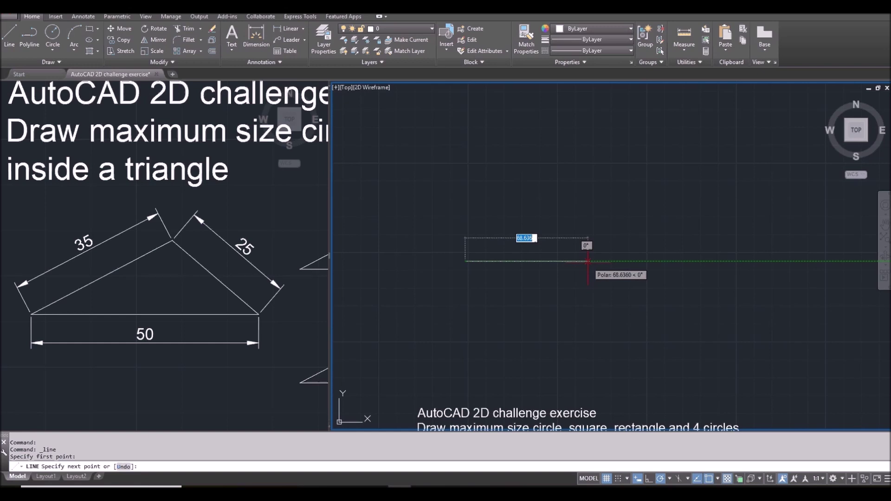
# Step: Draw a horizontal base line 50 units long to the right of the chosen start point
pyautogui.write('50')
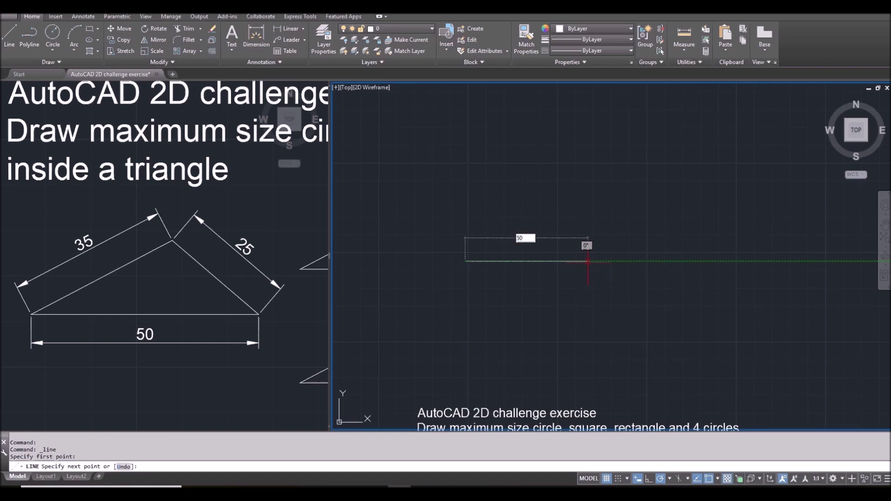
pyautogui.press('Return')
pyautogui.press('Return')
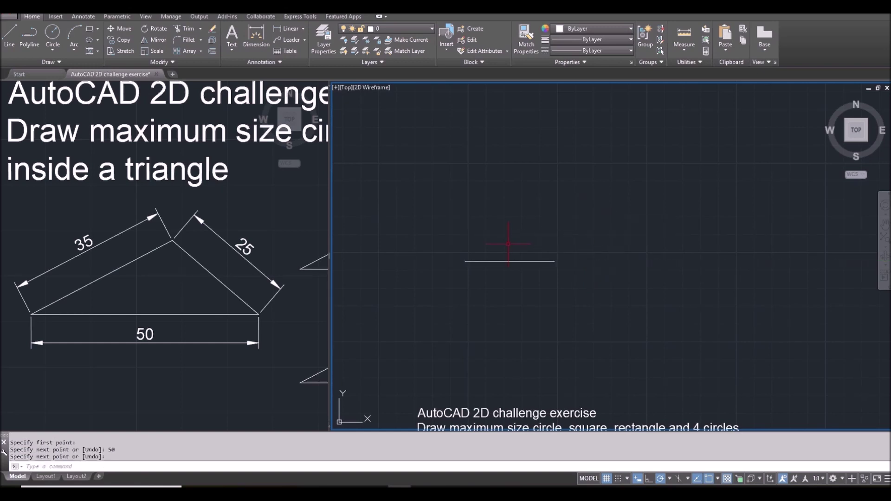
# Step: Draw a construction circle of radius 35 centred on the left end of the base line
pyautogui.write('c')
pyautogui.press('Return')
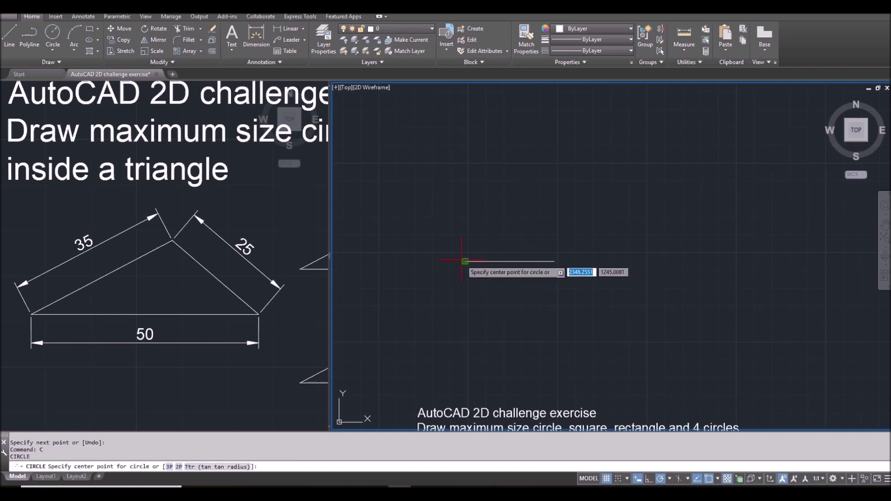
pyautogui.click(465, 261)
pyautogui.write('35')
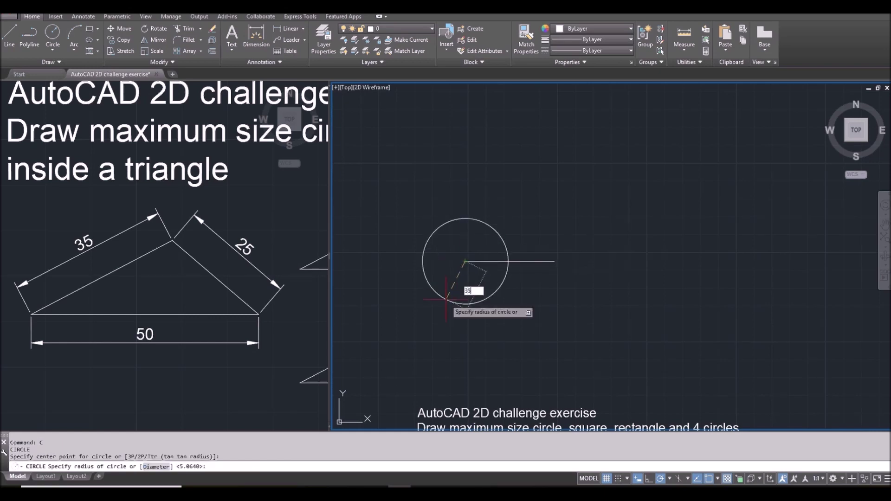
pyautogui.press('Return')
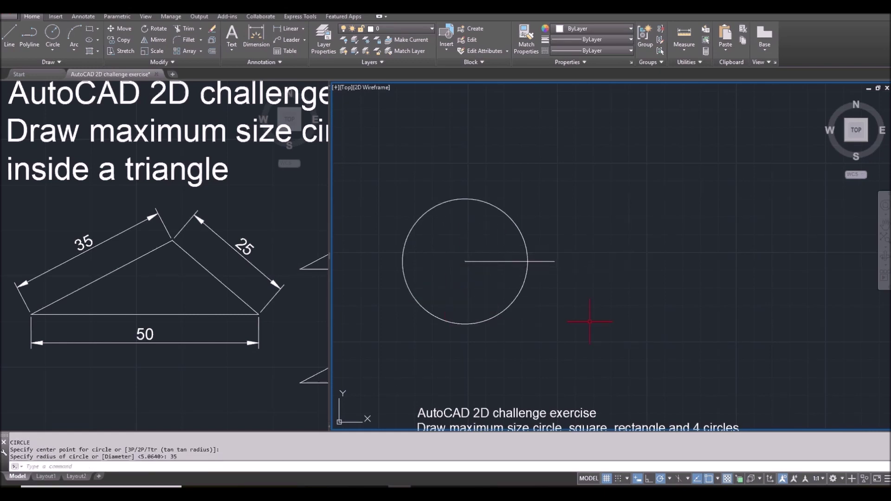
# Step: Draw a construction circle of radius 25 centred on the right end of the base line
pyautogui.press('Return')
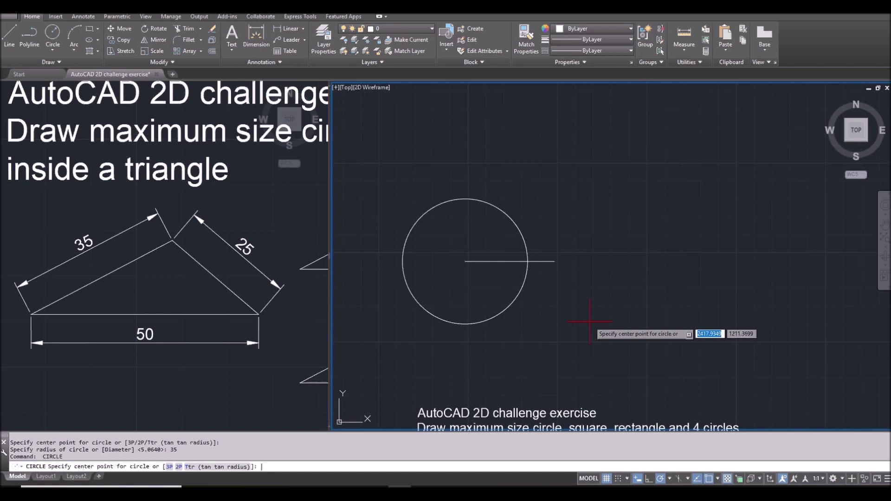
pyautogui.click(557, 259)
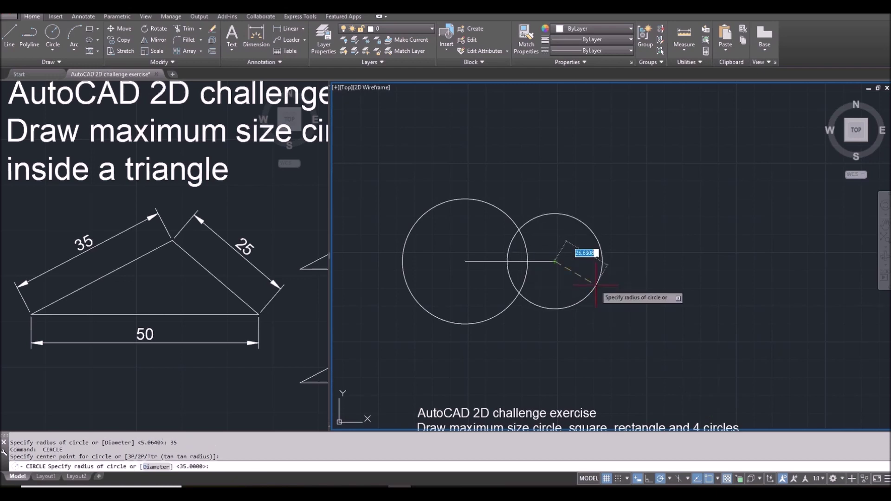
pyautogui.write('25')
pyautogui.press('Return')
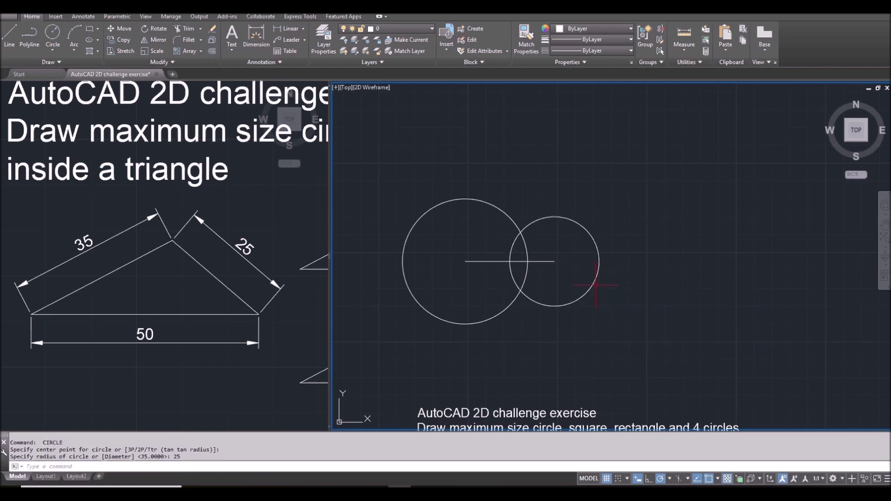
# Step: Draw the triangle's two sloping sides from the base line's left end through the circles' upper intersection to its right end
pyautogui.write('l')
pyautogui.press('Return')
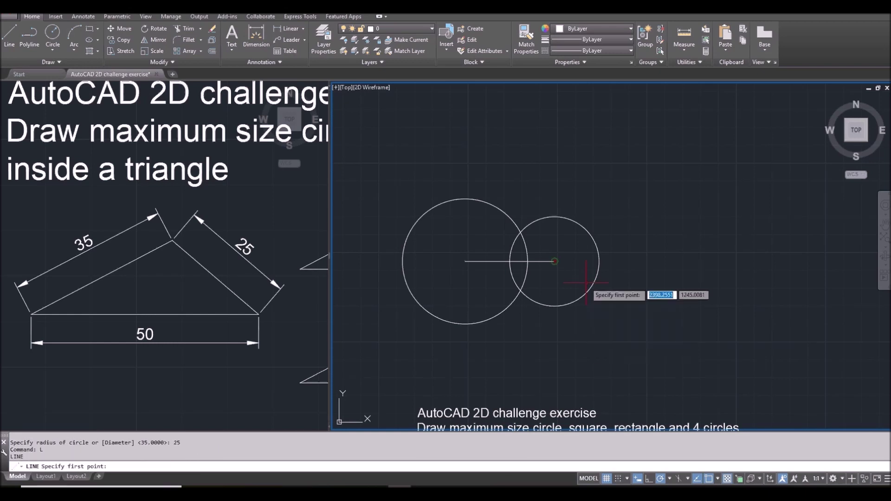
pyautogui.click(465, 261)
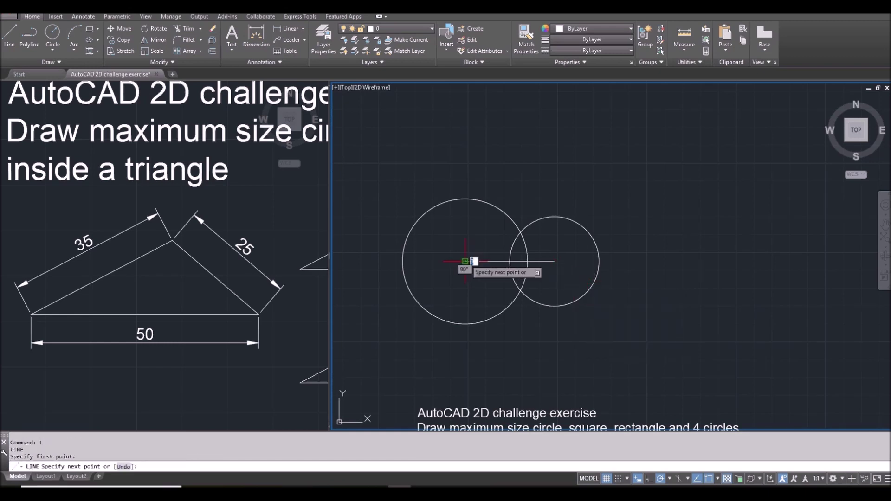
pyautogui.click(520, 232)
pyautogui.click(554, 262)
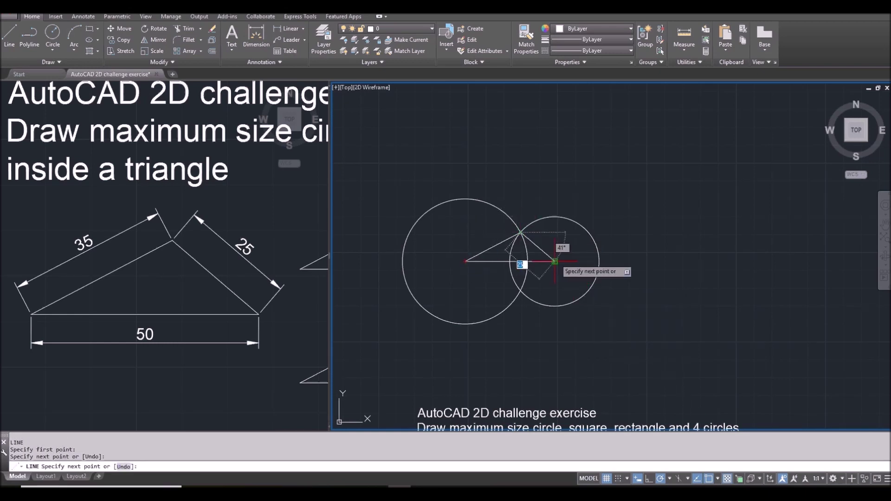
pyautogui.press('Return')
# Step: Join the three triangle sides into a single polyline
pyautogui.write('j')
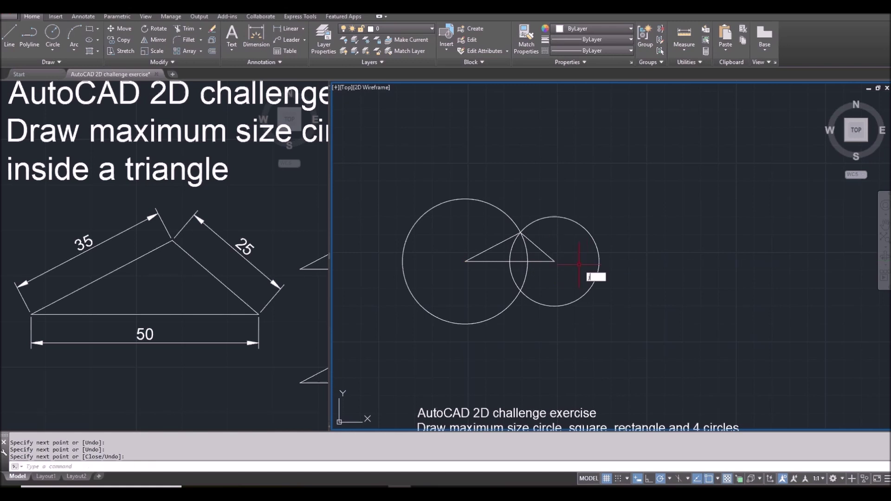
pyautogui.press('Return')
pyautogui.click(445, 221)
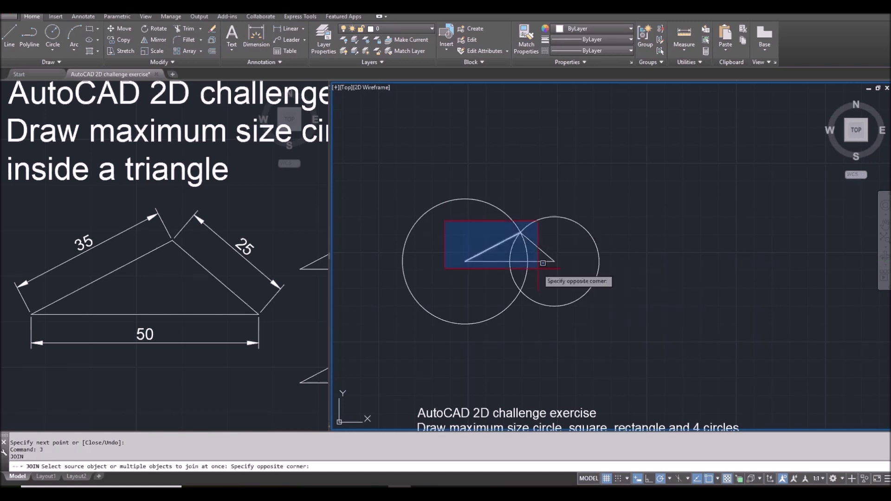
pyautogui.click(568, 276)
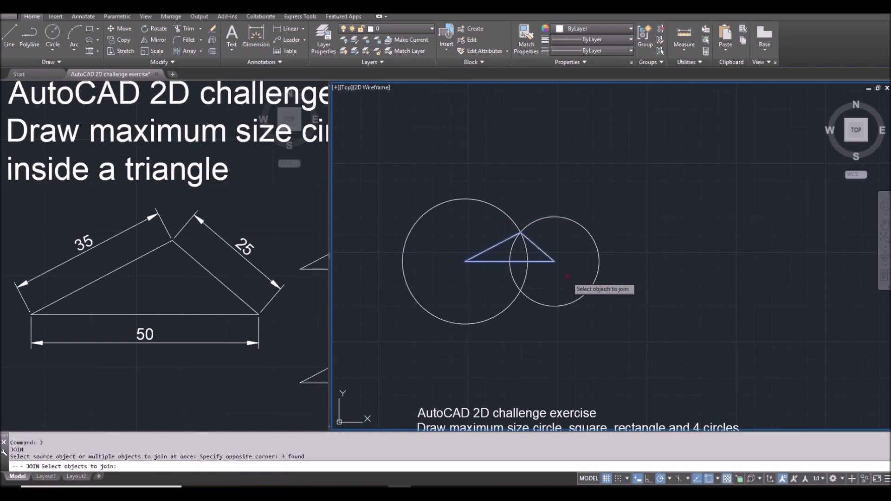
pyautogui.press('Return')
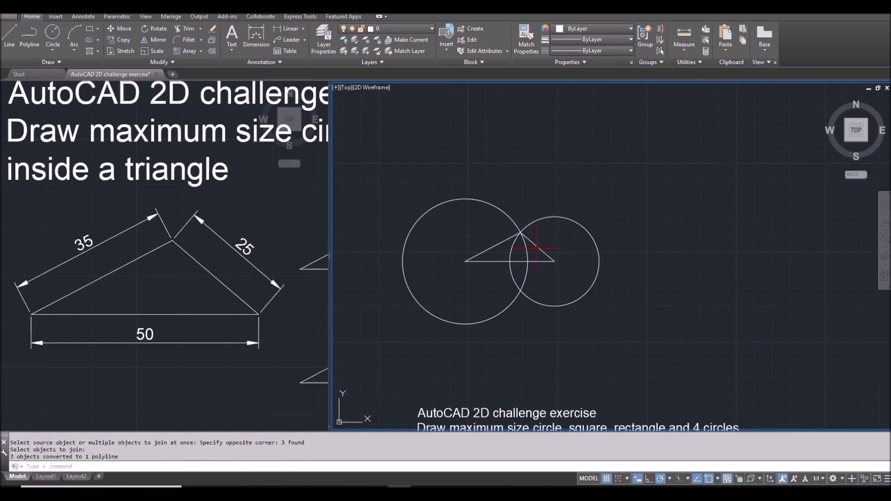
# Step: Erase the two construction circles around the triangle
pyautogui.click(561, 279)
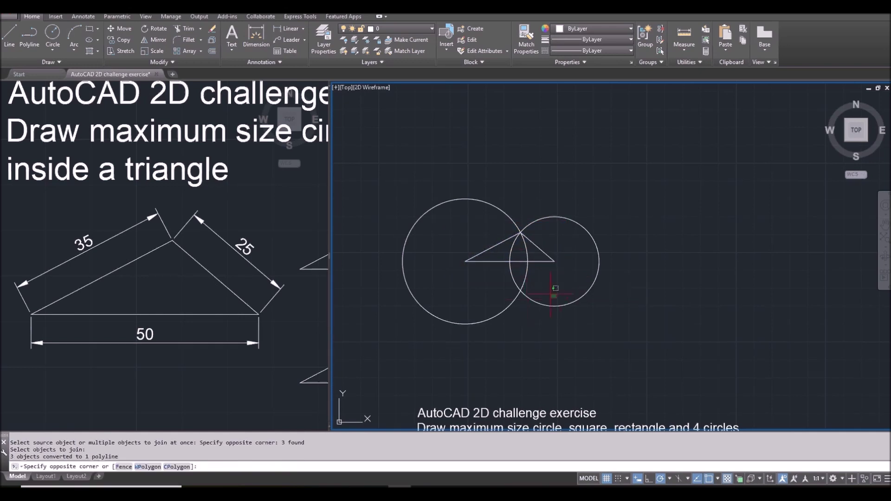
pyautogui.click(479, 292)
pyautogui.write('E')
pyautogui.press('Return')
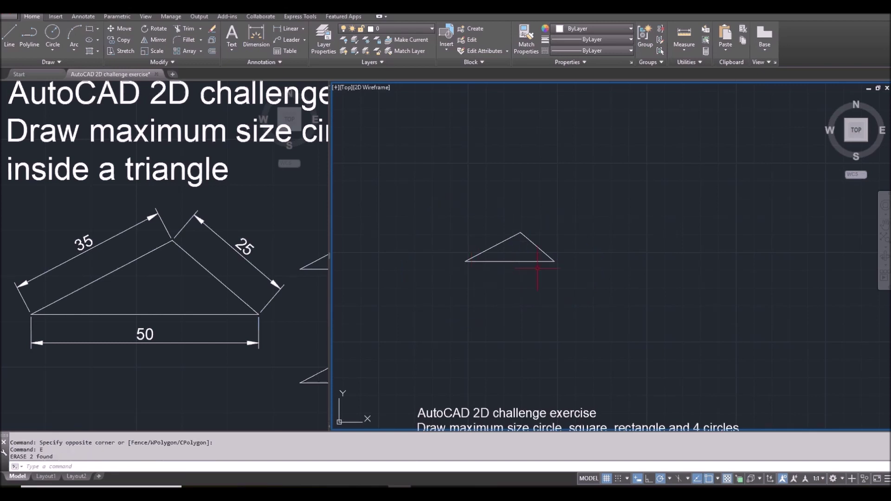
# Step: Check the inscribed-circle example in the reference view and copy the triangle to the empty space right of the original
pyautogui.click(289, 293)
pyautogui.scroll(-3, 288, 307)
pyautogui.moveTo(241, 246); pyautogui.dragTo(128, 275, button='middle')
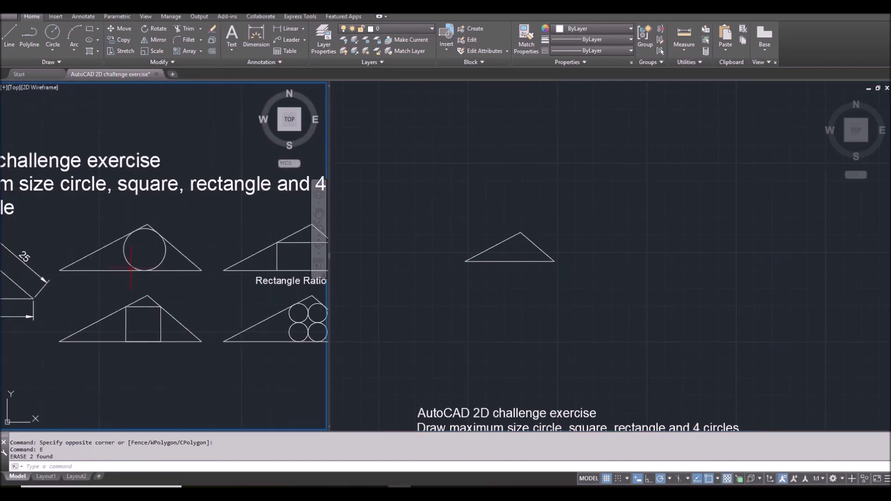
pyautogui.scroll(3, 151, 258)
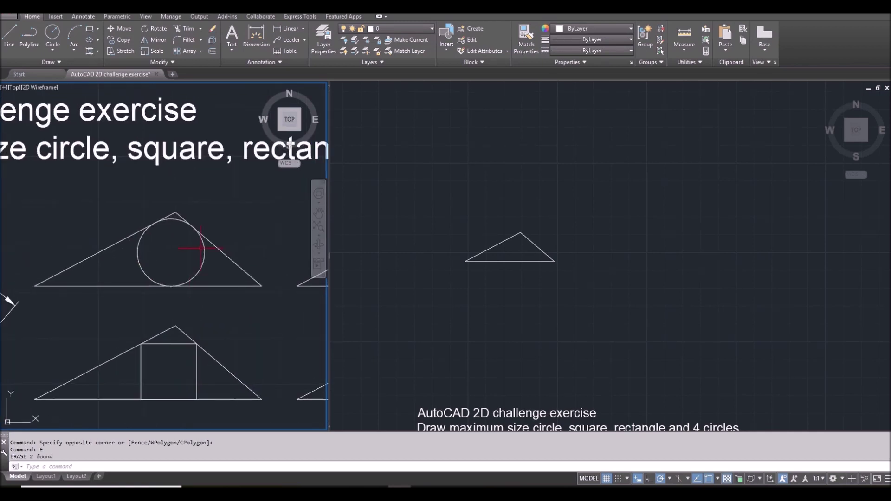
pyautogui.click(538, 266)
pyautogui.write('co')
pyautogui.press('Return')
pyautogui.click(554, 273)
pyautogui.click(501, 260)
pyautogui.press('Return')
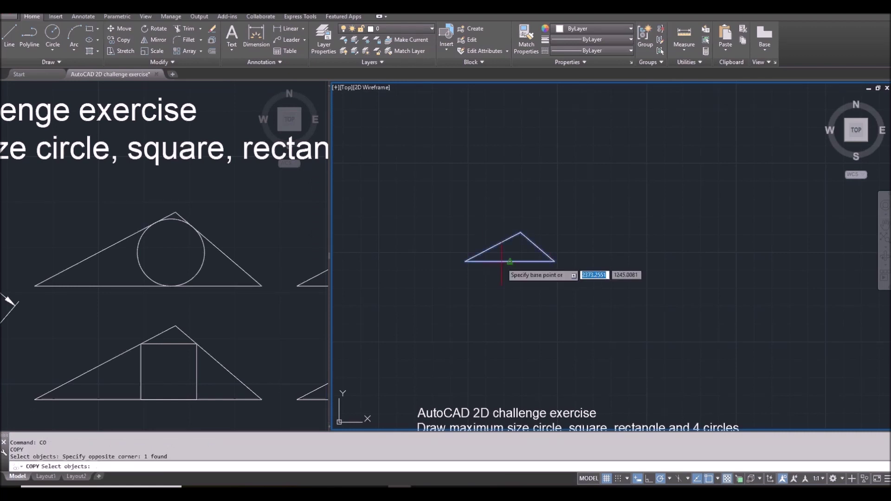
pyautogui.click(465, 261)
pyautogui.click(612, 255)
pyautogui.press('Escape')
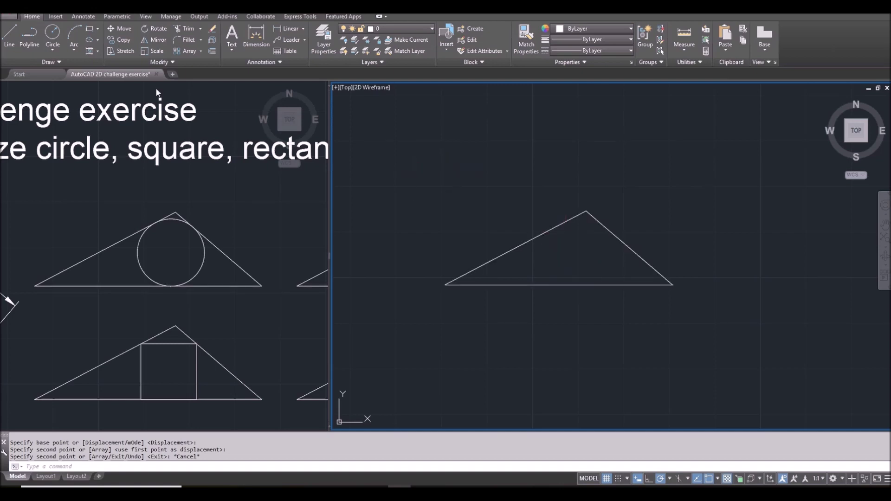
# Step: Draw a Tan, Tan, Tan circle touching all three sides of the copied triangle
pyautogui.click(54, 49)
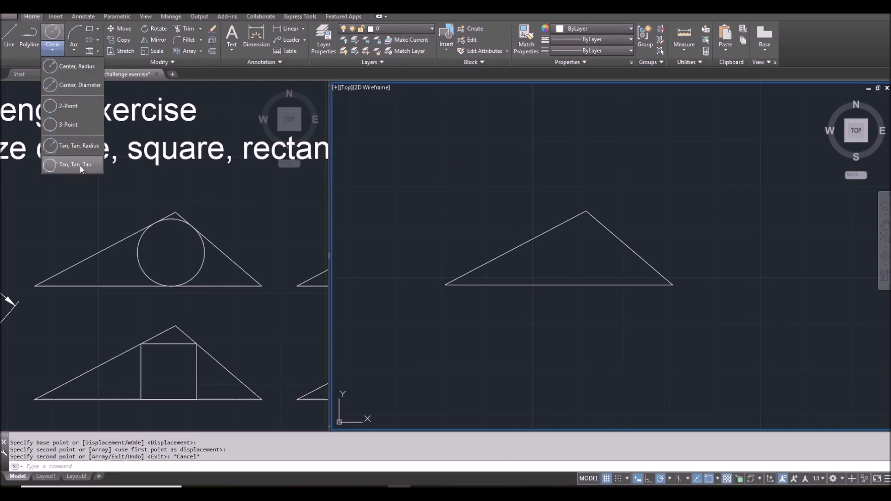
pyautogui.click(80, 166)
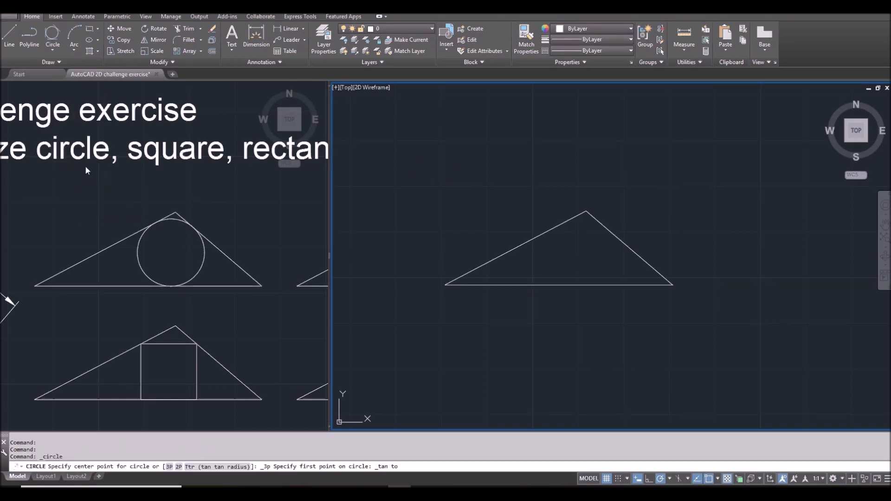
pyautogui.click(529, 241)
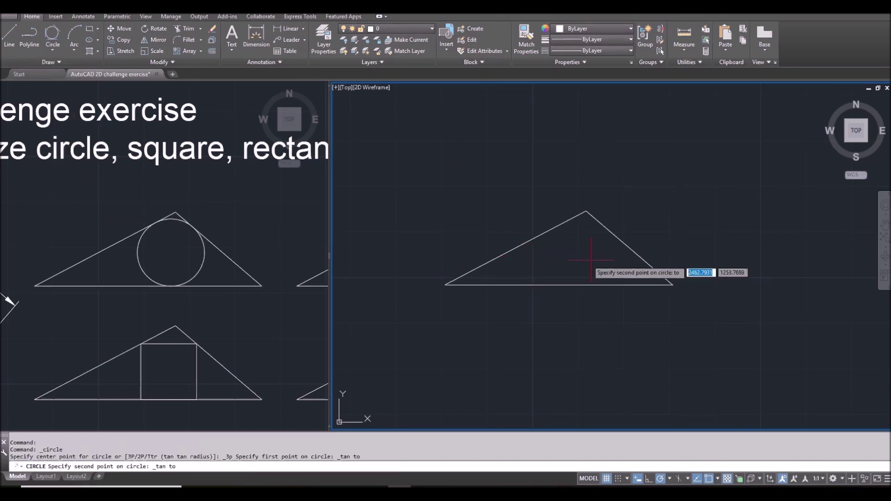
pyautogui.click(629, 247)
pyautogui.click(599, 284)
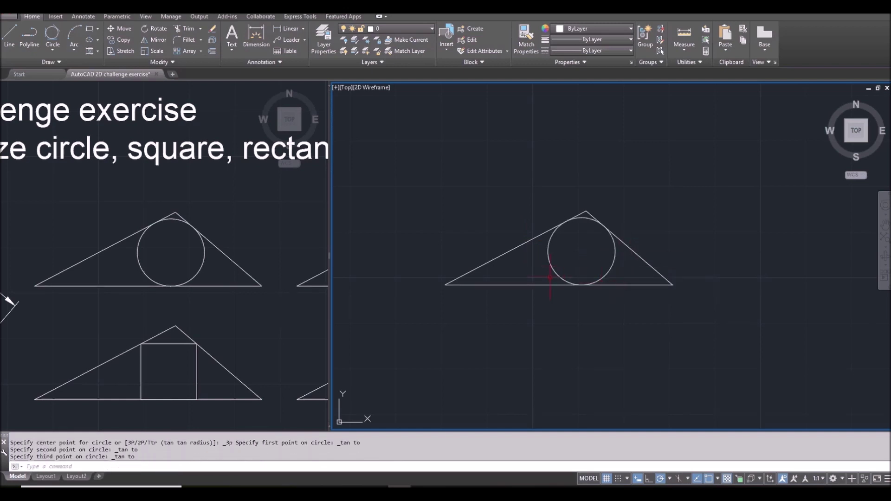
# Step: Copy the original empty triangle to the space below the triangle with the inscribed circle
pyautogui.scroll(-3, 551, 276)
pyautogui.moveTo(448, 291); pyautogui.dragTo(565, 193, button='middle')
pyautogui.write('co')
pyautogui.press('Return')
pyautogui.click(524, 206)
pyautogui.click(507, 191)
pyautogui.press('Return')
pyautogui.click(402, 173)
pyautogui.click(635, 255)
pyautogui.press('Escape')
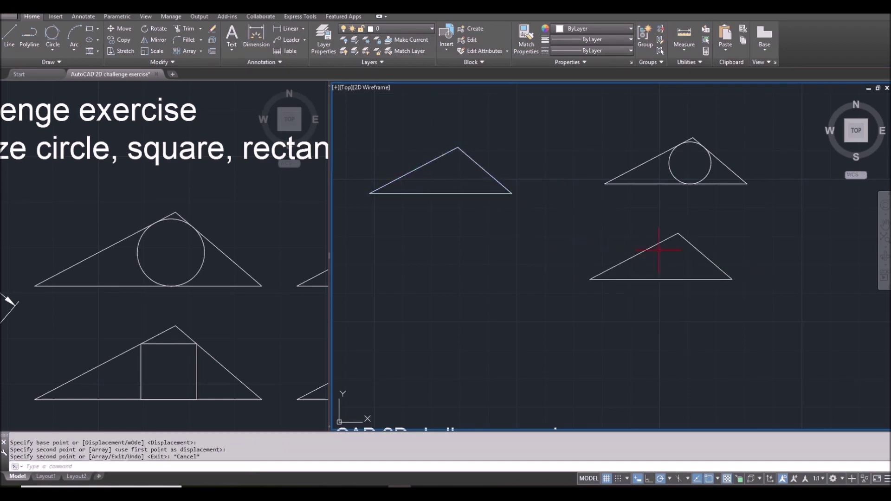
# Step: Draw a small square in the lower triangle from its left sloping side down to the base, with polar tracking at 45-degree increments
pyautogui.scroll(4, 682, 259)
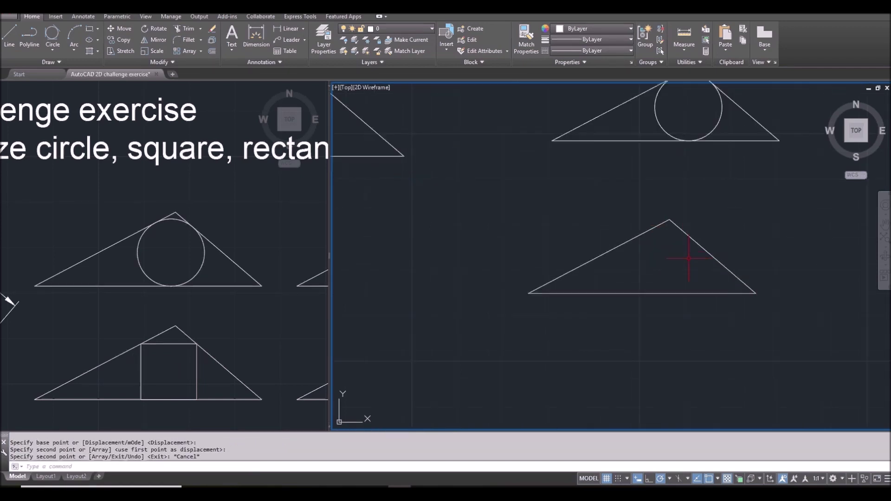
pyautogui.scroll(-6, 665, 265)
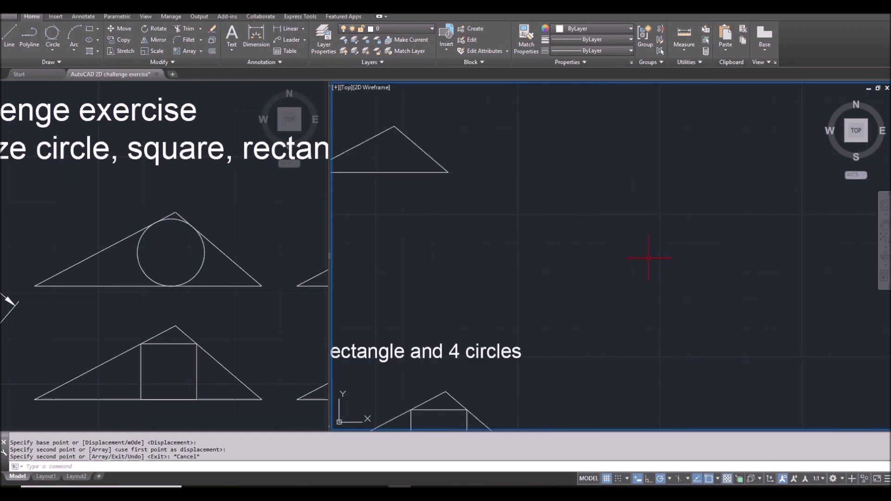
pyautogui.scroll(4, 489, 200)
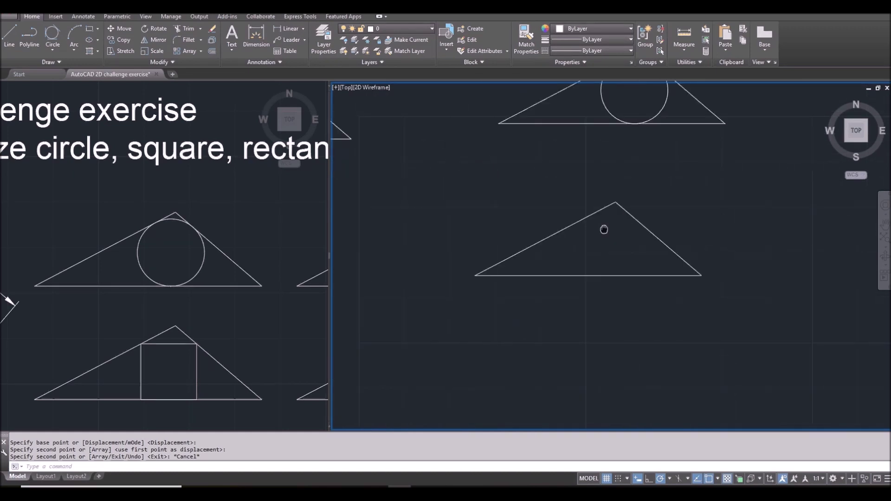
pyautogui.click(89, 29)
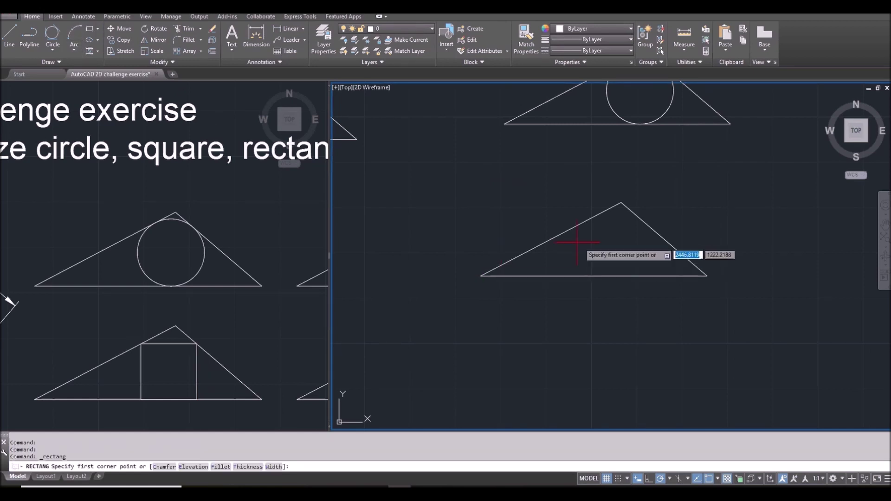
pyautogui.click(558, 246)
pyautogui.scroll(6, 560, 248)
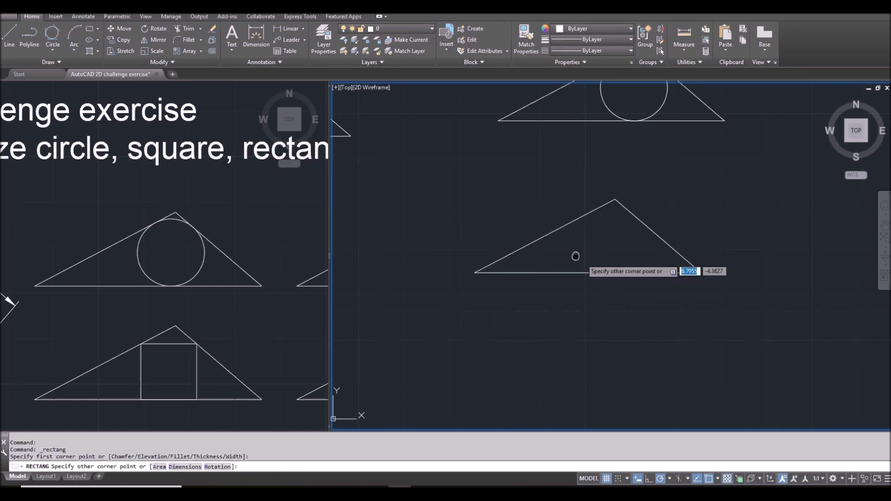
pyautogui.scroll(-6, 594, 265)
pyautogui.scroll(4, 529, 276)
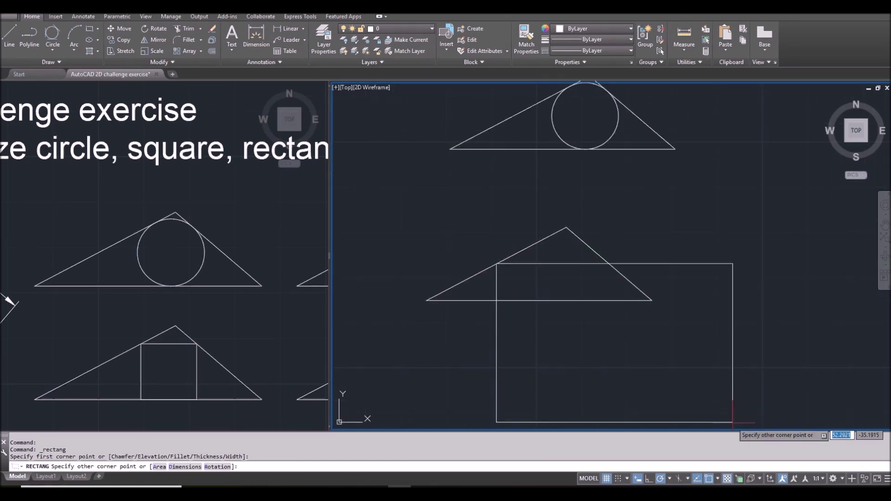
pyautogui.click(670, 479)
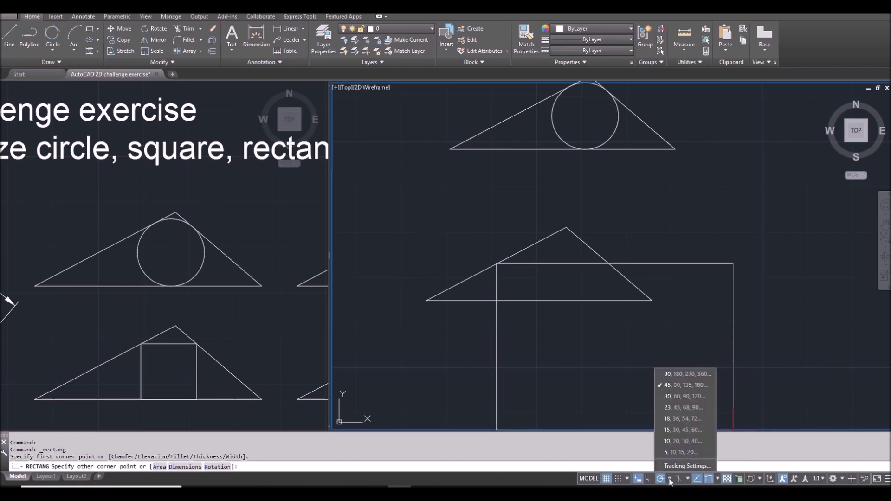
pyautogui.click(680, 385)
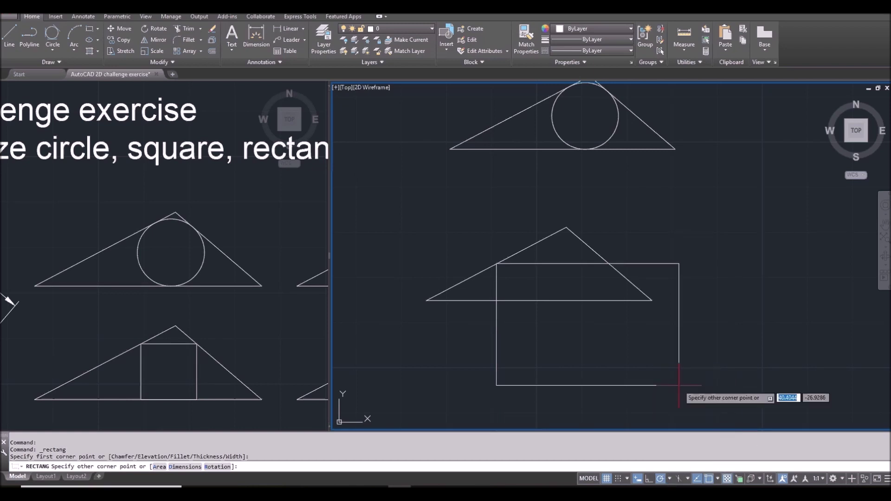
pyautogui.click(533, 301)
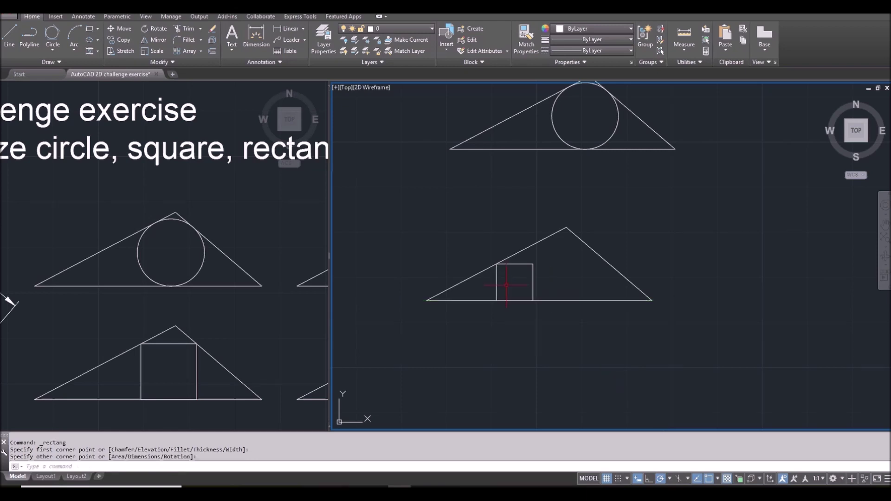
# Step: Draw a construction line from the lower triangle's left corner through the upper-right corner of the small square
pyautogui.scroll(2, 498, 269)
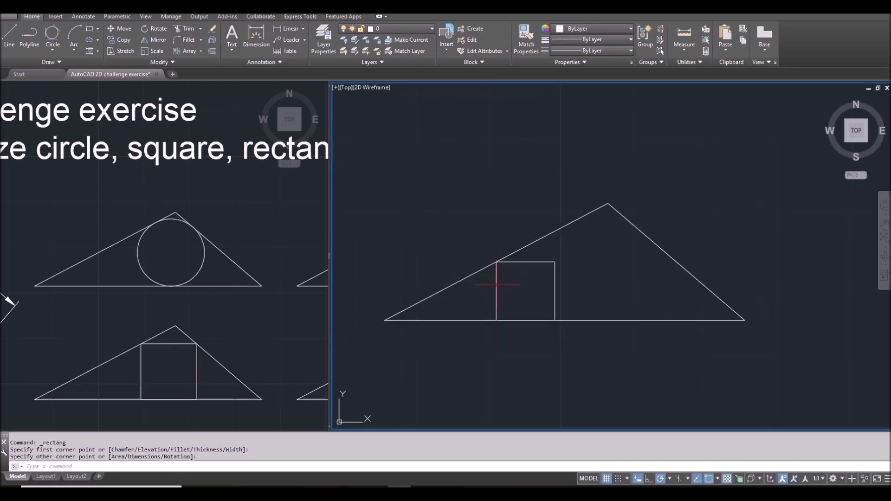
pyautogui.scroll(-2, 496, 285)
pyautogui.scroll(2, 492, 287)
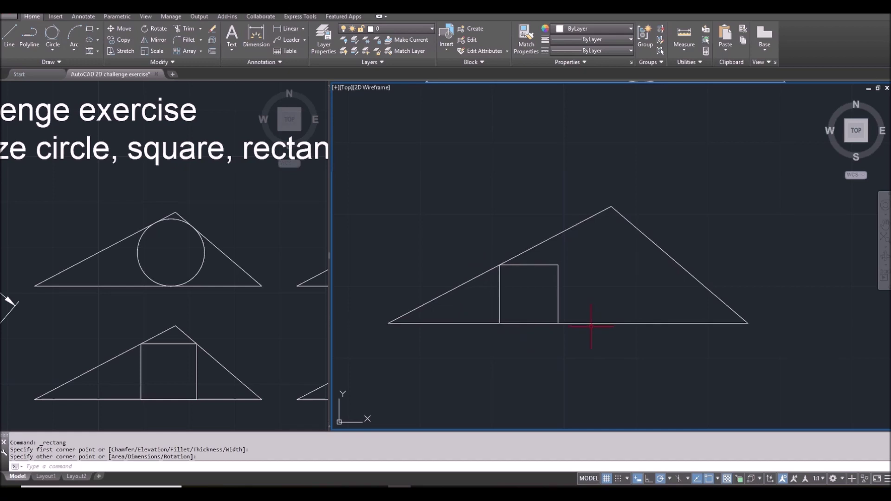
pyautogui.scroll(-2, 484, 341)
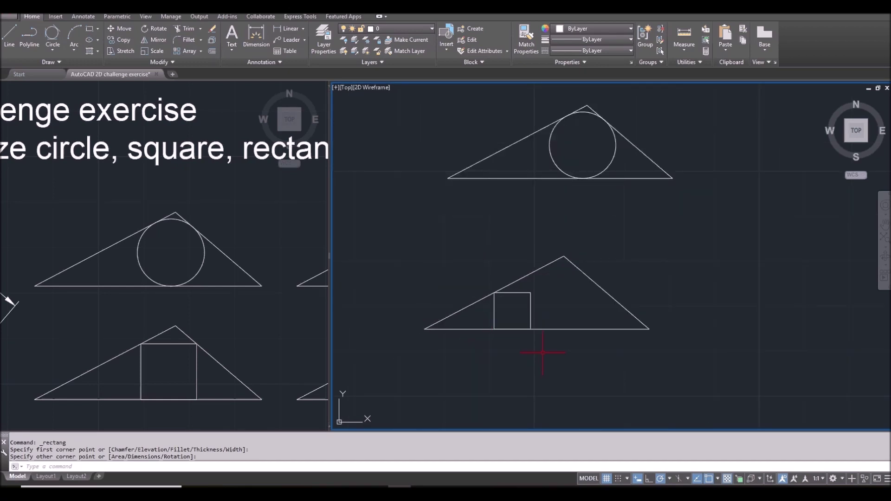
pyautogui.write('XL')
pyautogui.press('Return')
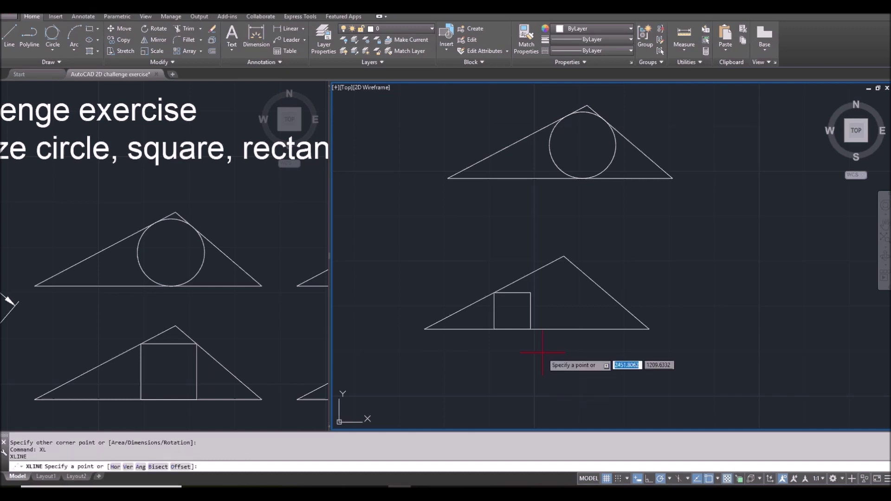
pyautogui.click(424, 329)
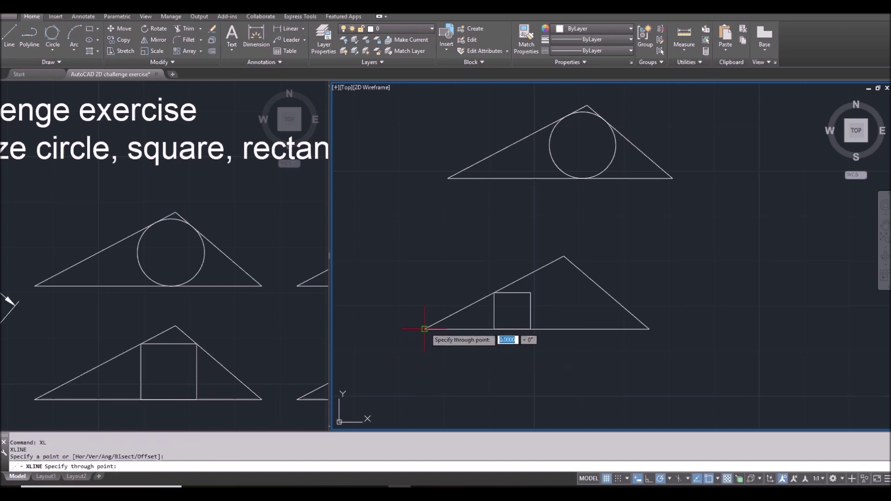
pyautogui.click(531, 293)
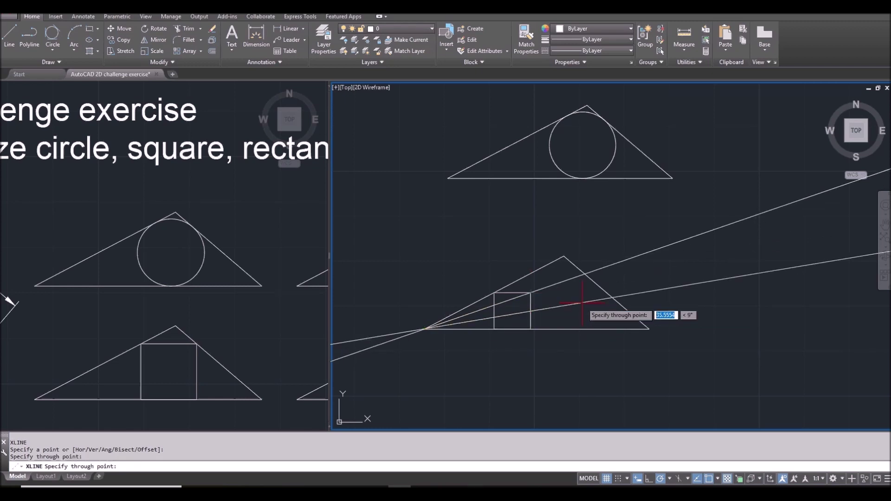
pyautogui.press('Return')
# Step: Scale the square by reference from the triangle's left corner, taking its upper-right corner to where the construction line crosses the triangle's right side
pyautogui.scroll(2, 498, 312)
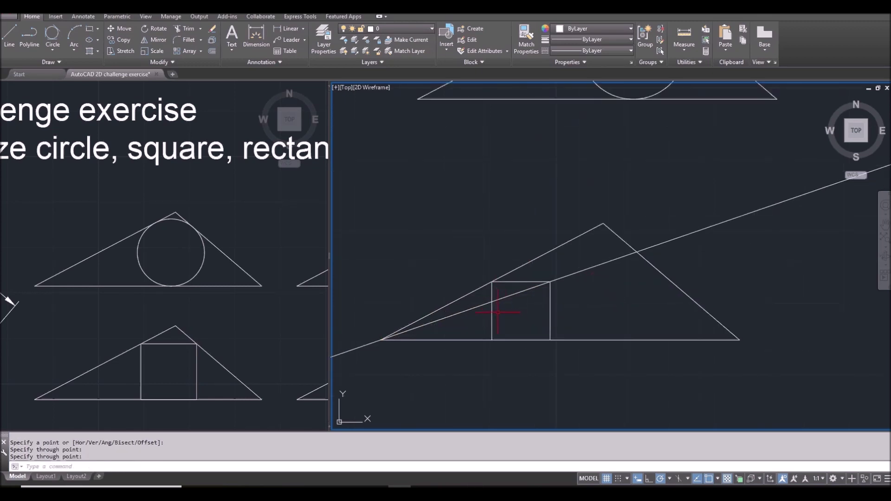
pyautogui.write('SC')
pyautogui.press('Return')
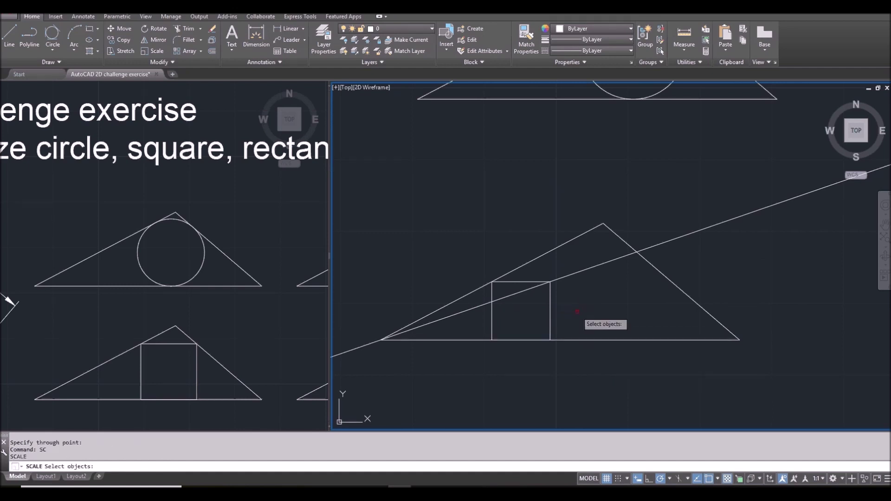
pyautogui.click(550, 312)
pyautogui.press('Return')
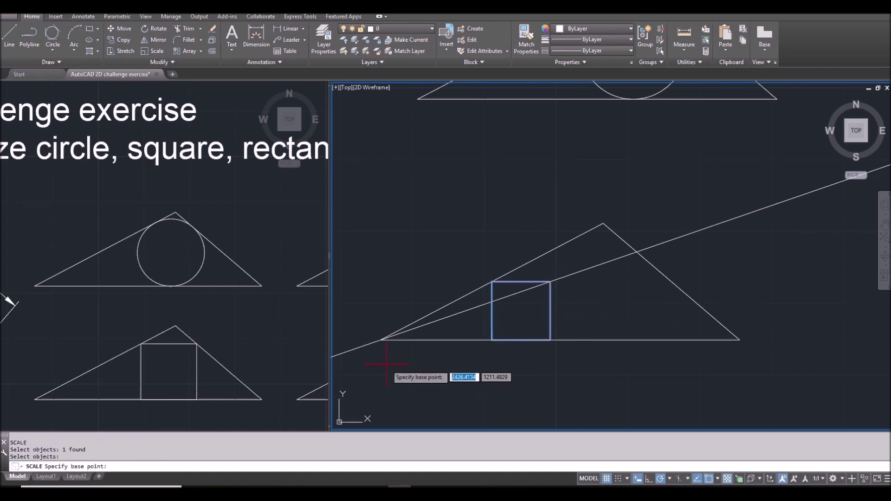
pyautogui.click(381, 341)
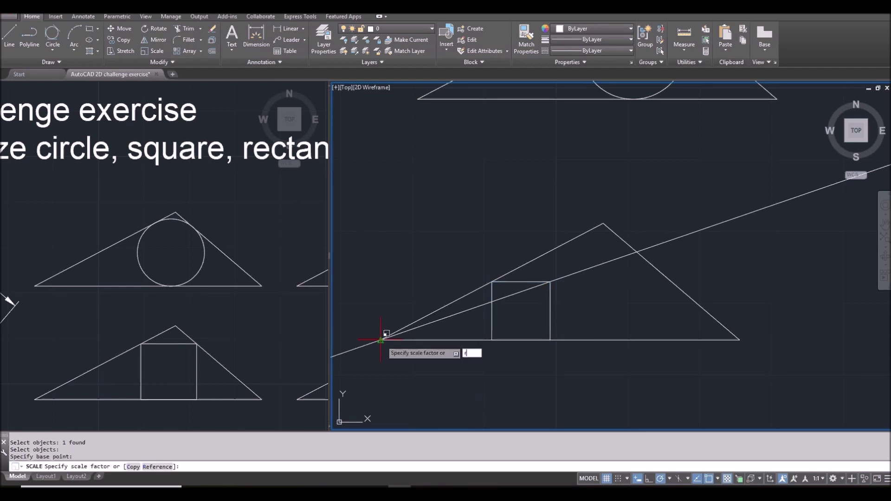
pyautogui.write('r')
pyautogui.press('Return')
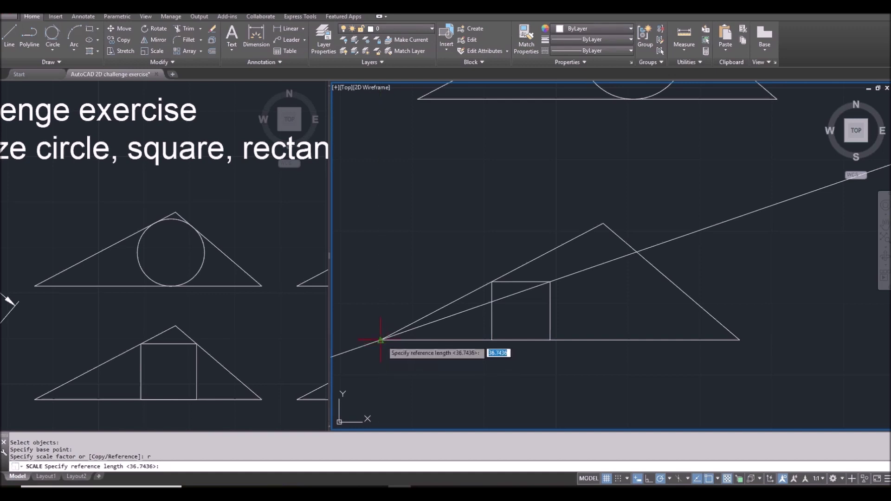
pyautogui.click(381, 340)
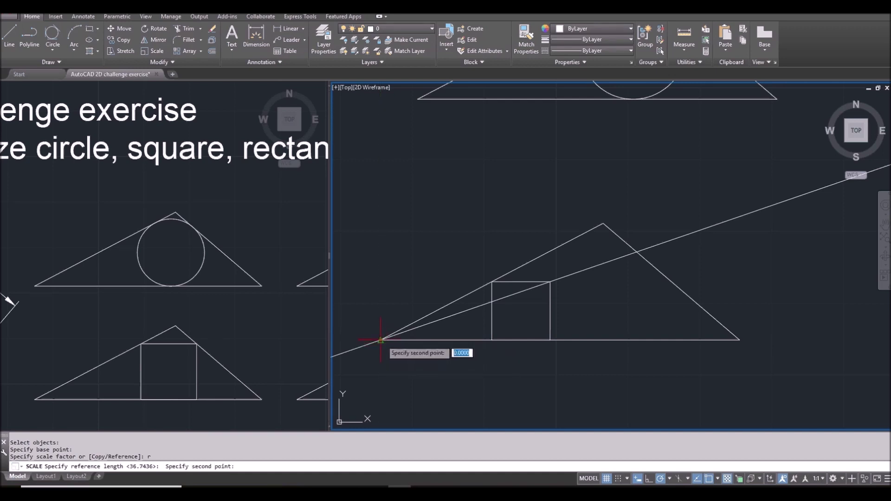
pyautogui.click(550, 281)
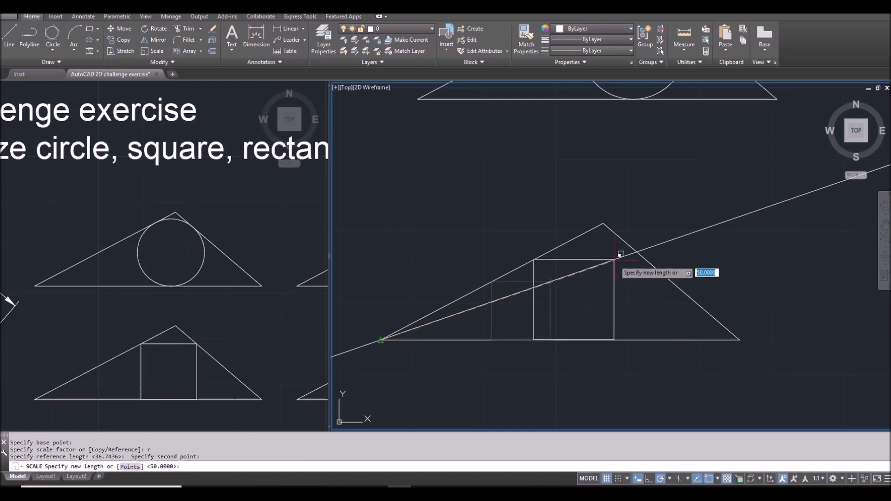
pyautogui.click(637, 252)
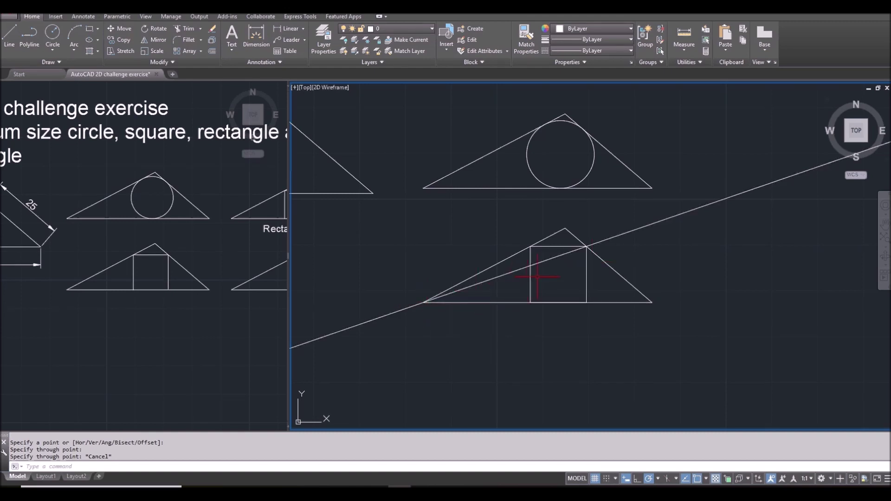
pyautogui.write('sc')
pyautogui.press('Return')
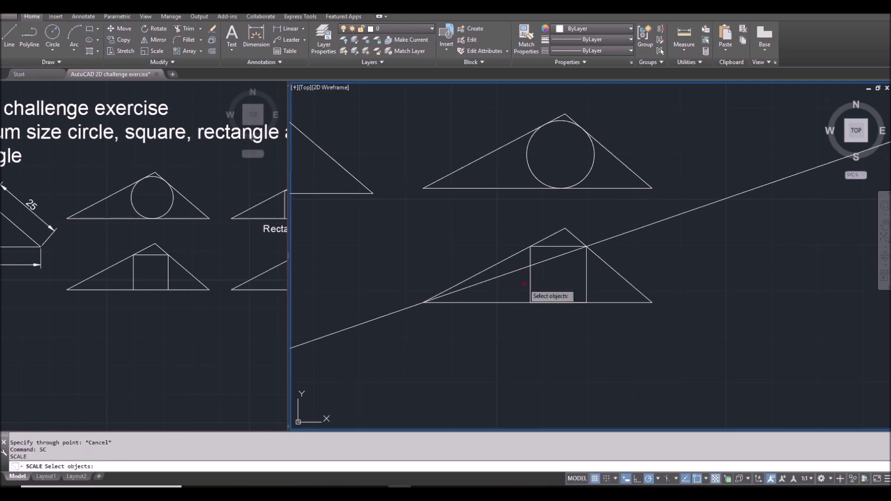
pyautogui.click(530, 290)
pyautogui.press('Return')
pyautogui.click(424, 302)
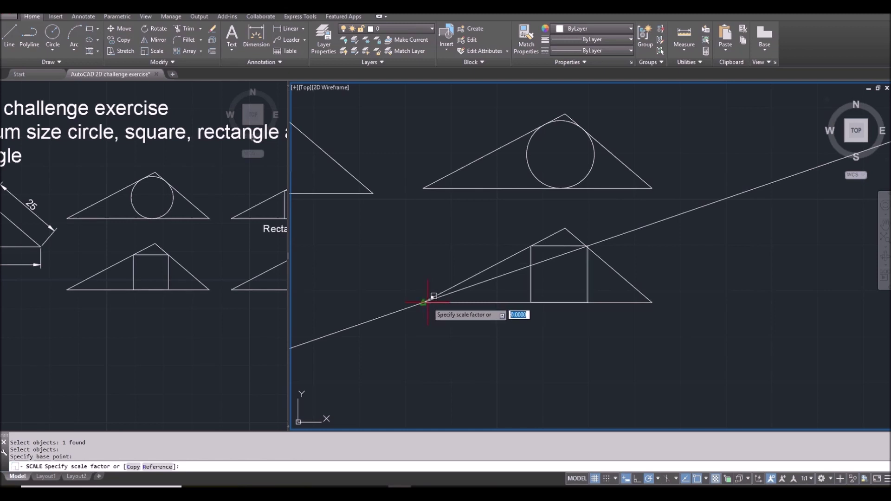
pyautogui.scroll(2, 428, 302)
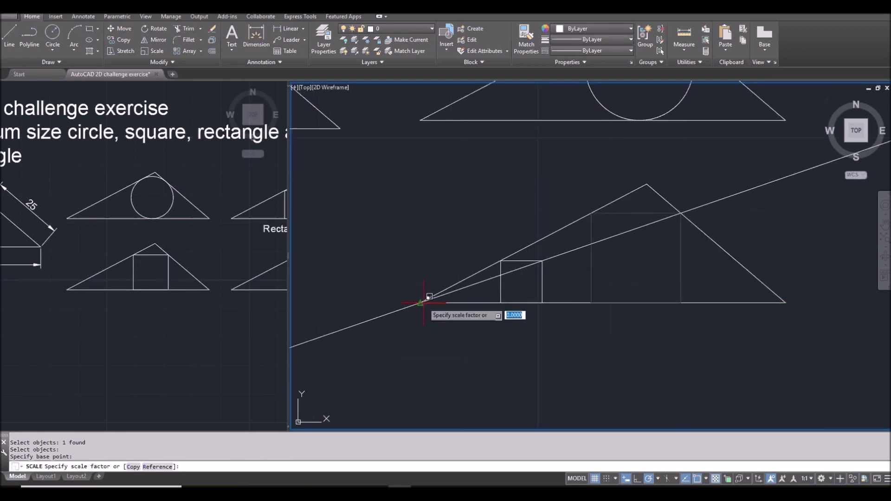
pyautogui.press('Escape')
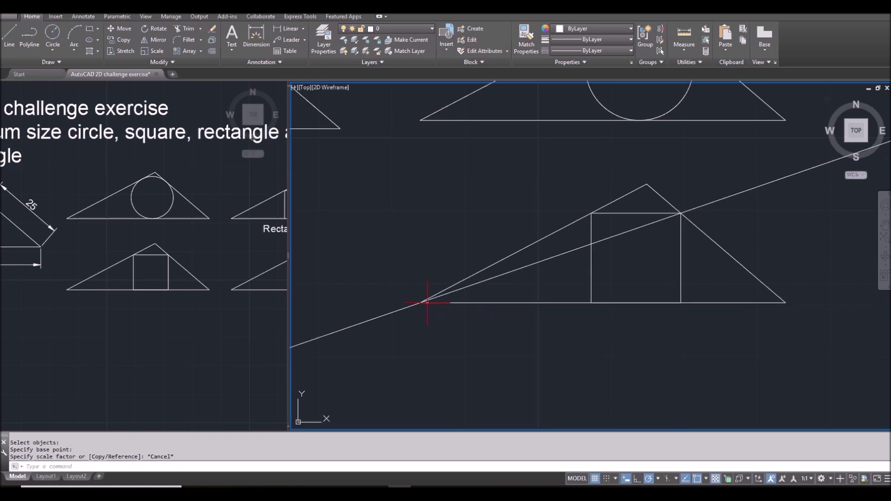
# Step: Check the 2:1 rectangle example in the reference view and copy the original empty triangle to the space right of the circle and square triangles
pyautogui.scroll(-2, 547, 306)
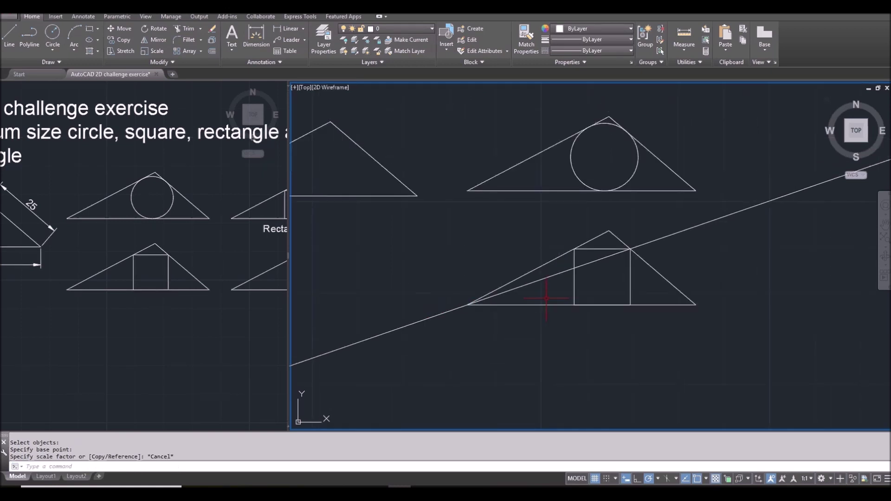
pyautogui.click(233, 328)
pyautogui.moveTo(238, 319); pyautogui.dragTo(135, 334, button='middle')
pyautogui.scroll(1, 130, 285)
pyautogui.scroll(1, 130, 285)
pyautogui.click(608, 199)
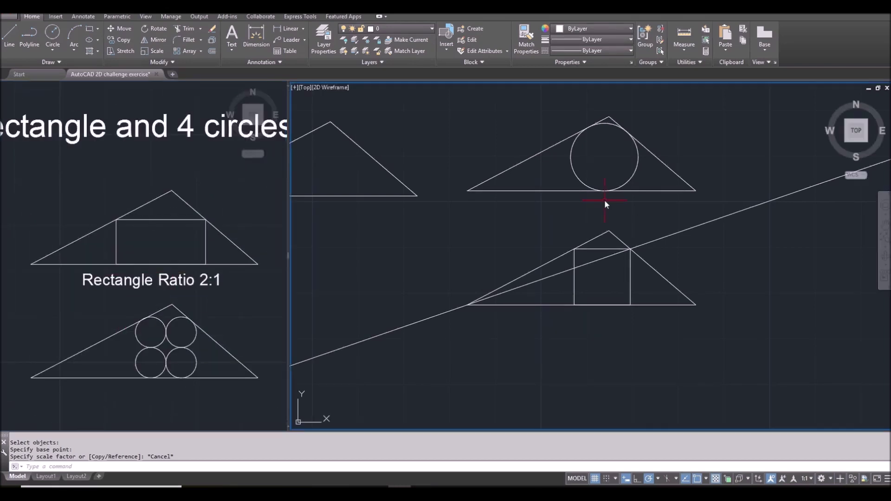
pyautogui.moveTo(609, 199)
pyautogui.mouseDown(button='middle')
pyautogui.moveTo(593, 371)
pyautogui.moveTo(398, 346)
pyautogui.mouseUp(button='middle')
pyautogui.write('co')
pyautogui.press('Return')
pyautogui.click(495, 324)
pyautogui.click(398, 215)
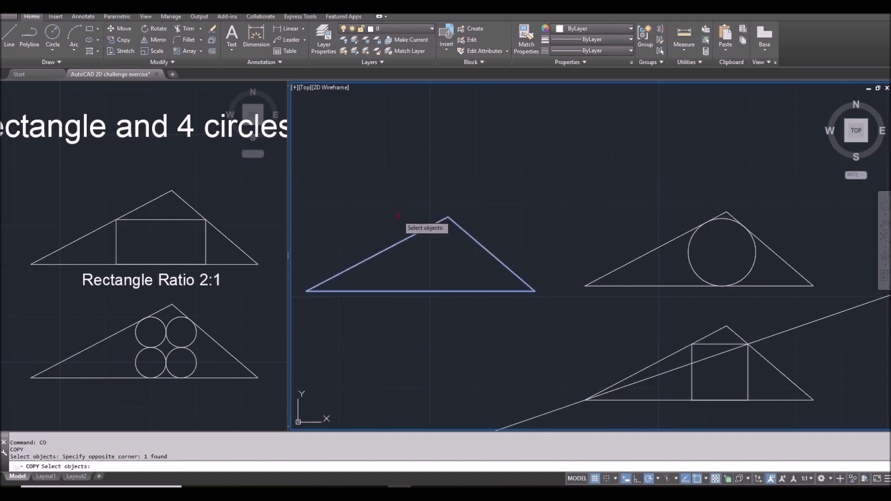
pyautogui.press('Return')
pyautogui.click(421, 292)
pyautogui.scroll(-4, 471, 258)
pyautogui.moveTo(597, 278); pyautogui.dragTo(408, 229, button='middle')
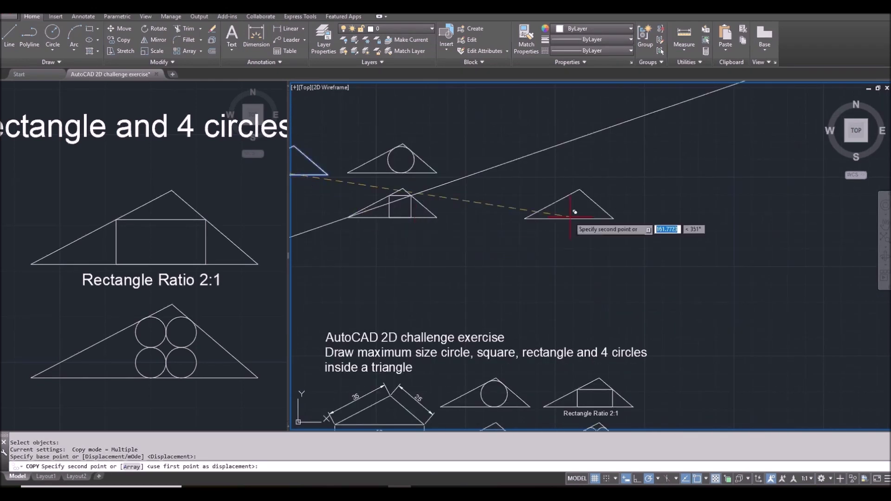
pyautogui.scroll(3, 570, 217)
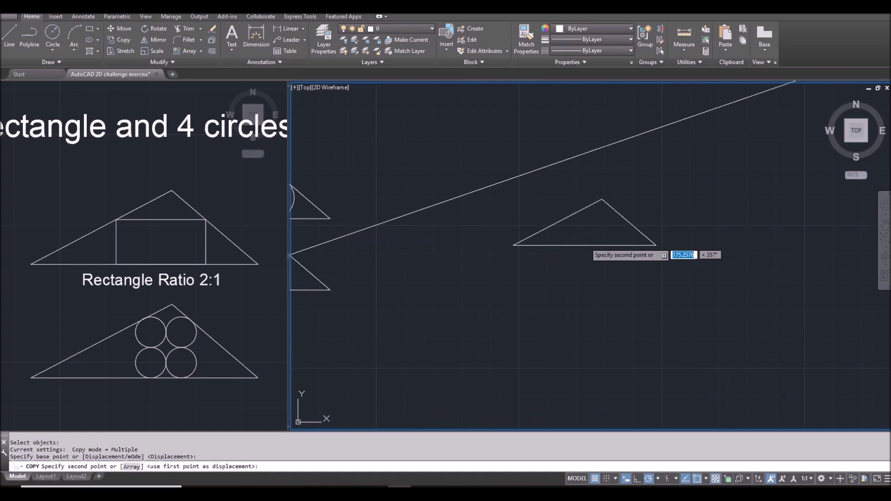
pyautogui.press('Escape')
# Step: Draw a 10 by 5 rectangle starting at the right corner of the new triangle and extending away from it
pyautogui.scroll(2, 586, 262)
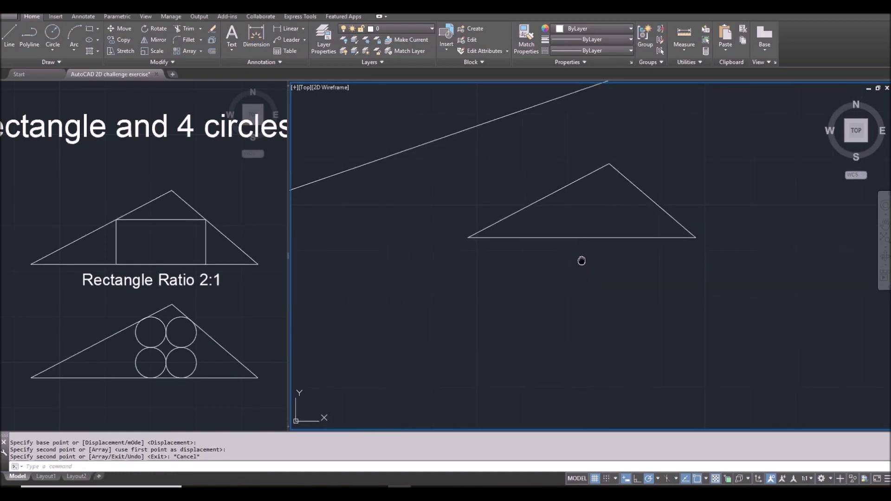
pyautogui.click(575, 208)
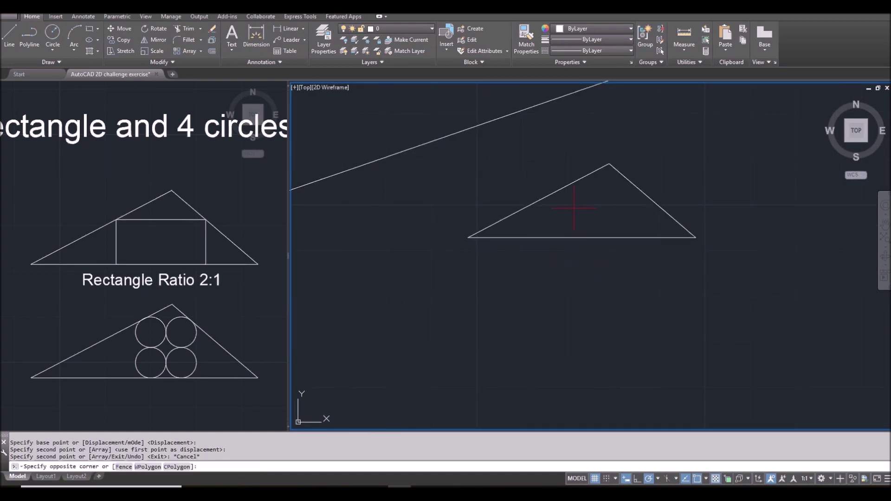
pyautogui.press('Escape')
pyautogui.write('rec')
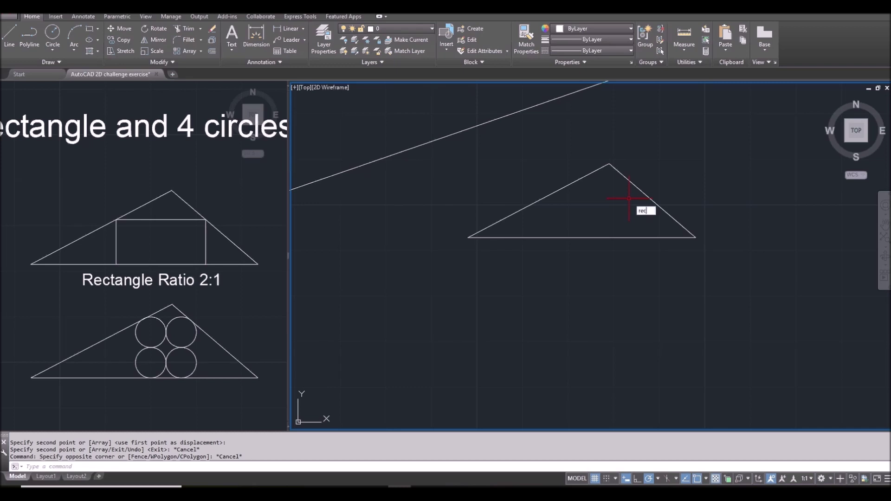
pyautogui.press('Return')
pyautogui.moveTo(694, 237)
pyautogui.mouseDown(button='middle')
pyautogui.moveTo(610, 241)
pyautogui.moveTo(602, 279)
pyautogui.mouseUp(button='middle')
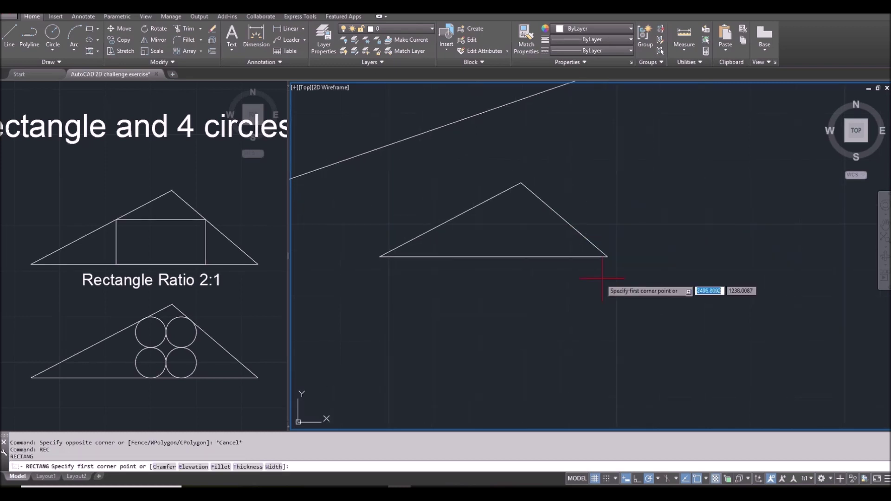
pyautogui.click(607, 256)
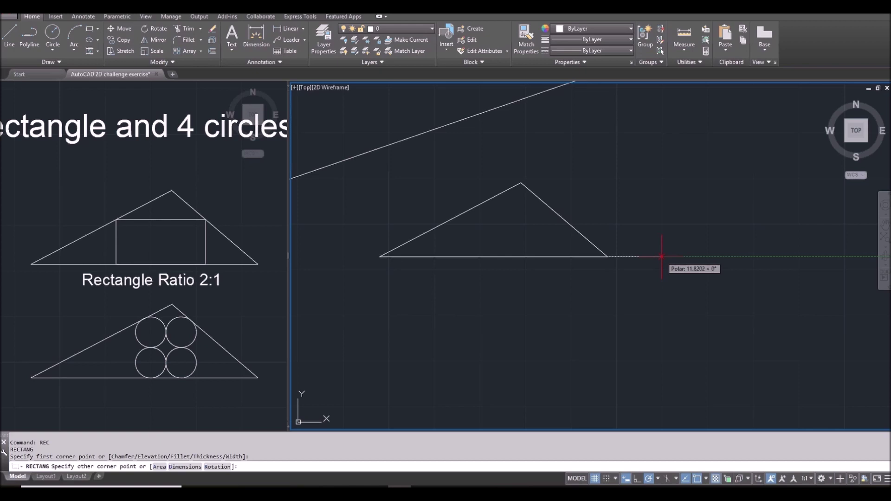
pyautogui.write('10')
pyautogui.press('Tab')
pyautogui.write('5')
pyautogui.press('Return')
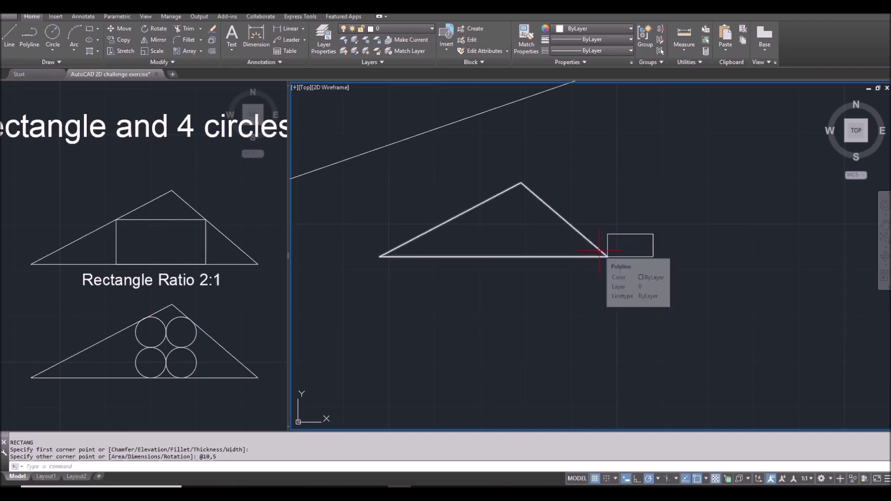
# Step: Move the rectangle horizontally by its upper-left corner until that corner lies on the triangle's left sloping side
pyautogui.write('M')
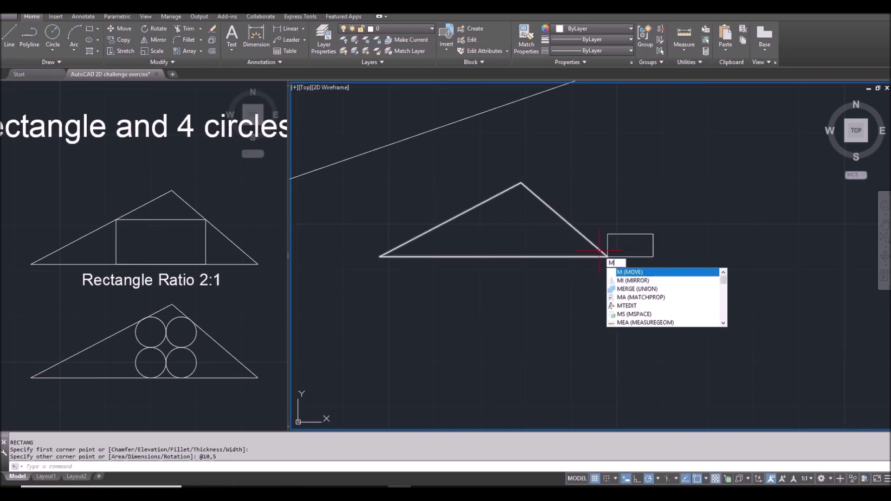
pyautogui.press('Return')
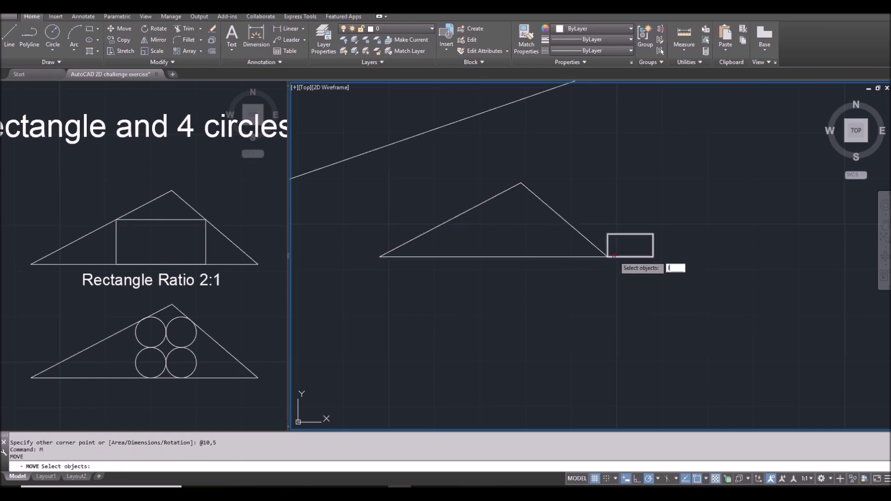
pyautogui.click(614, 255)
pyautogui.press('Return')
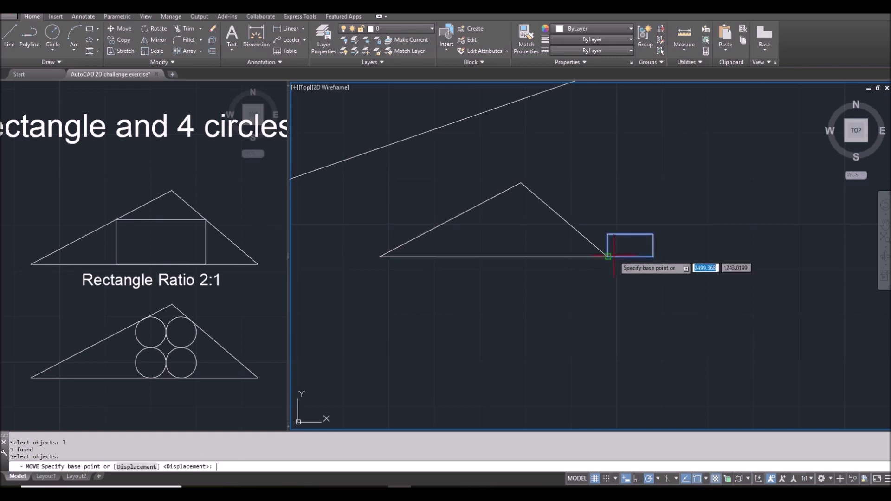
pyautogui.click(608, 234)
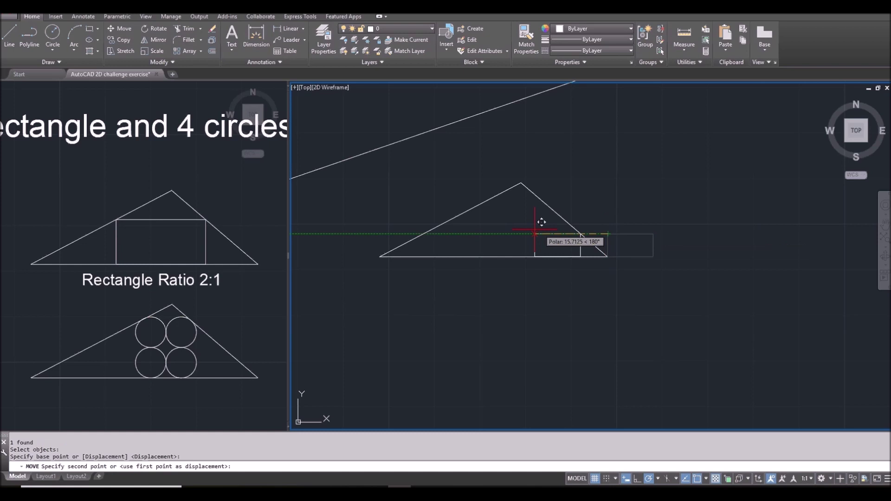
pyautogui.click(423, 233)
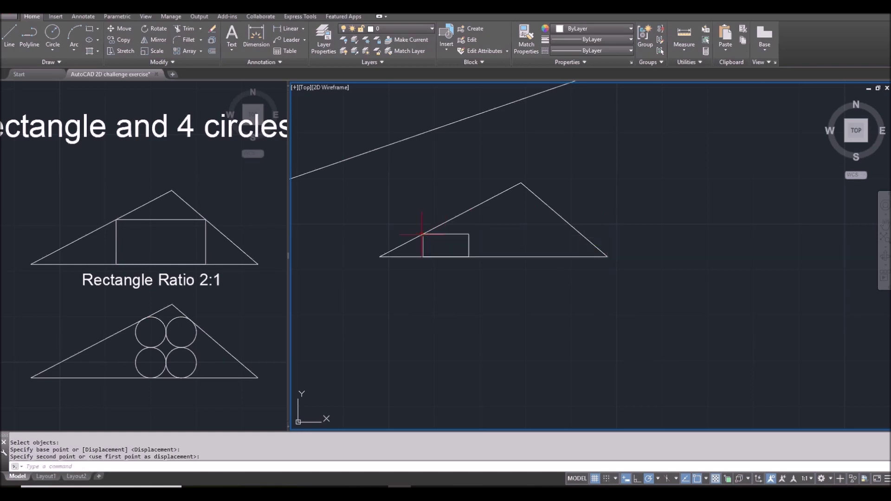
pyautogui.scroll(2, 420, 239)
pyautogui.moveTo(424, 241); pyautogui.dragTo(506, 275, button='middle')
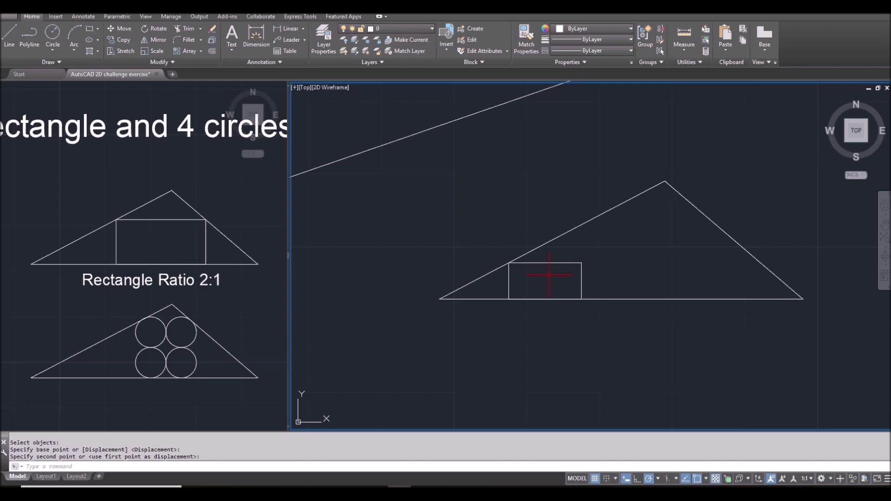
# Step: Draw a construction line from the triangle's left corner through the rectangle's upper-right corner
pyautogui.write('x')
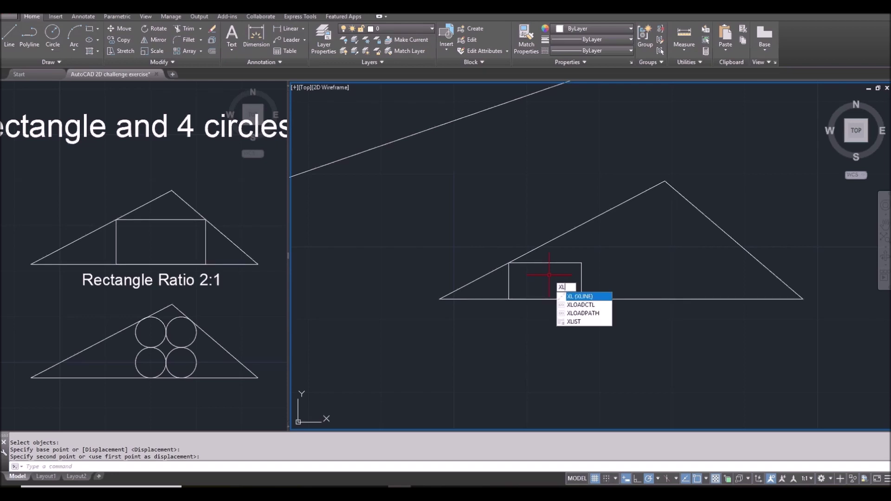
pyautogui.press('Return')
pyautogui.click(440, 299)
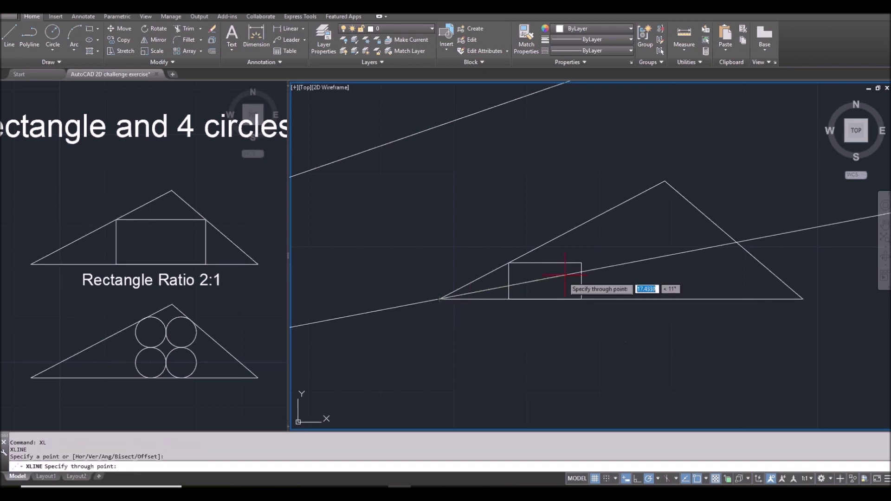
pyautogui.click(581, 264)
pyautogui.press('Return')
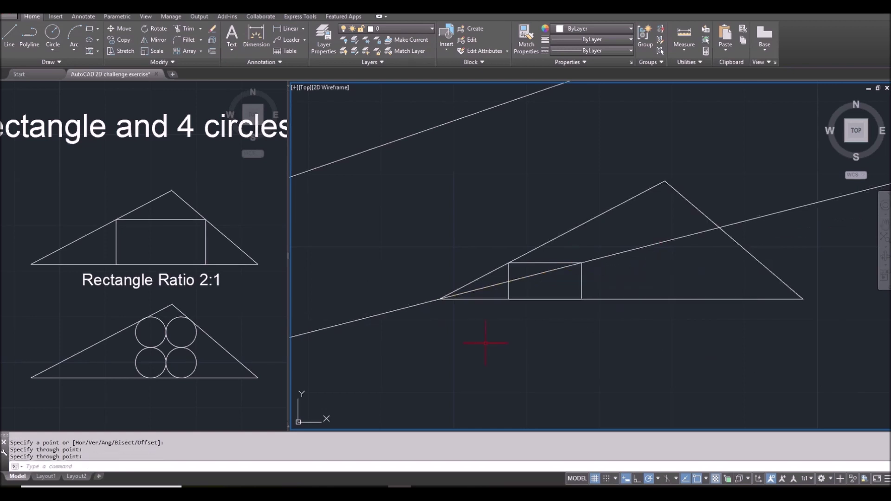
# Step: Scale the rectangle by reference from the triangle's left corner, taking its upper-right corner to where the construction line crosses the triangle's right side
pyautogui.write('sc')
pyautogui.press('Return')
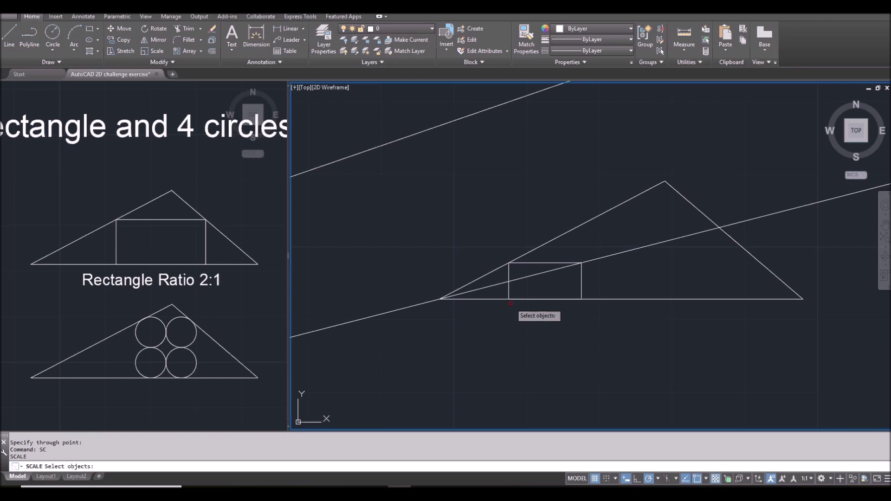
pyautogui.write('p')
pyautogui.press('Return')
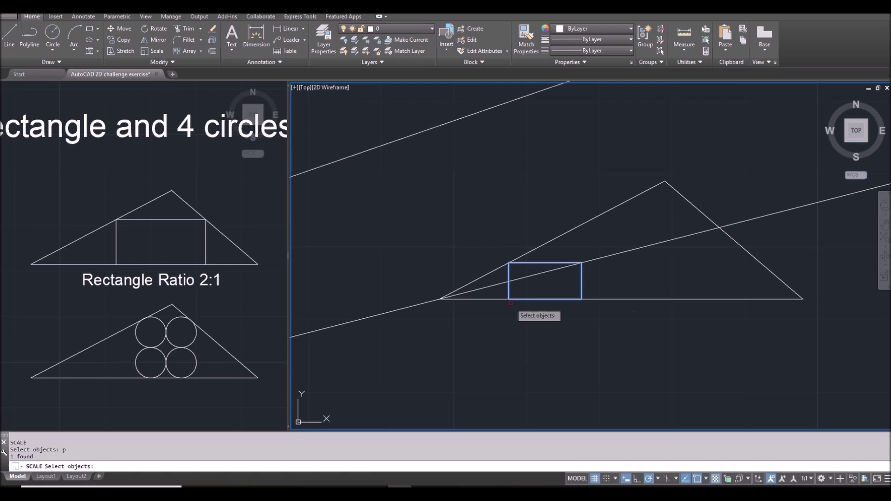
pyautogui.press('Return')
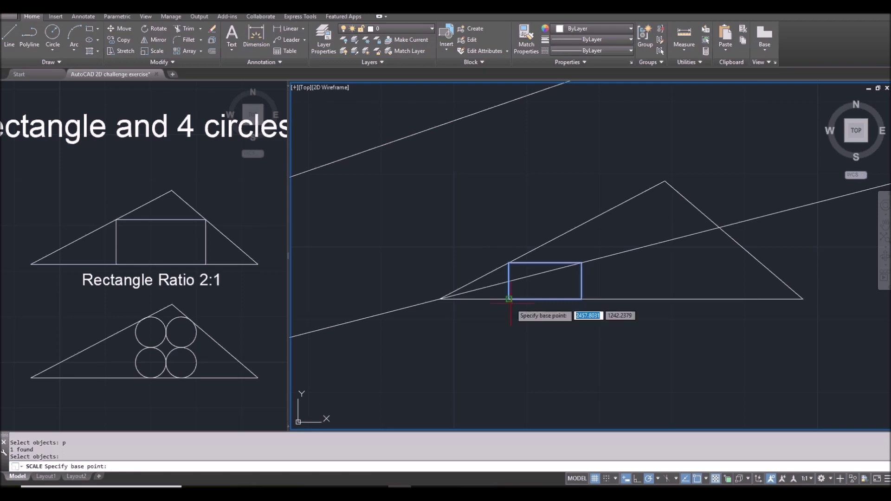
pyautogui.click(439, 299)
pyautogui.write('r')
pyautogui.press('Return')
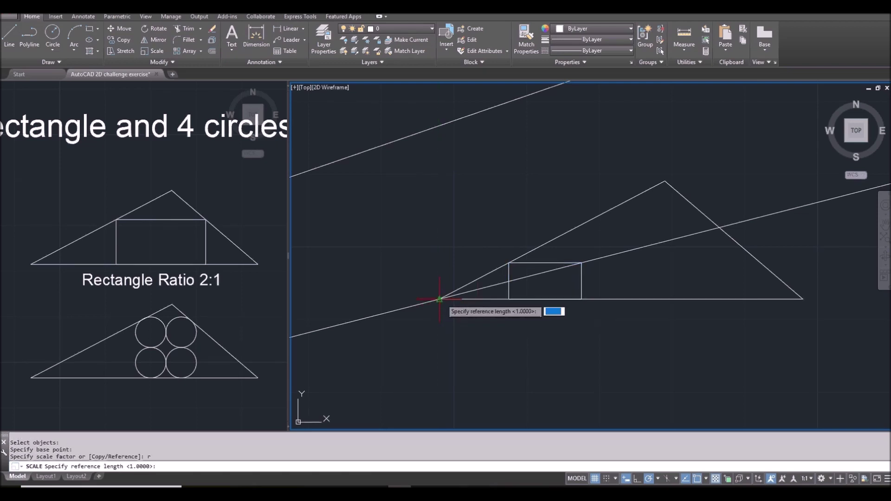
pyautogui.click(439, 299)
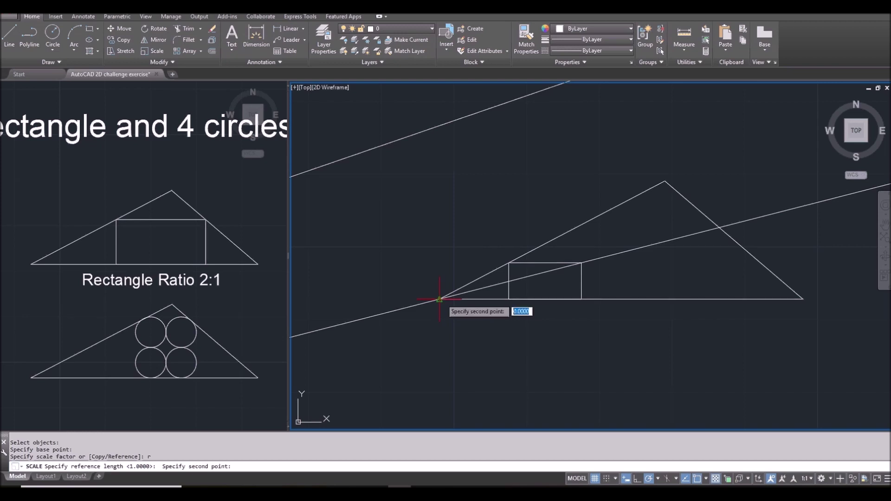
pyautogui.click(581, 263)
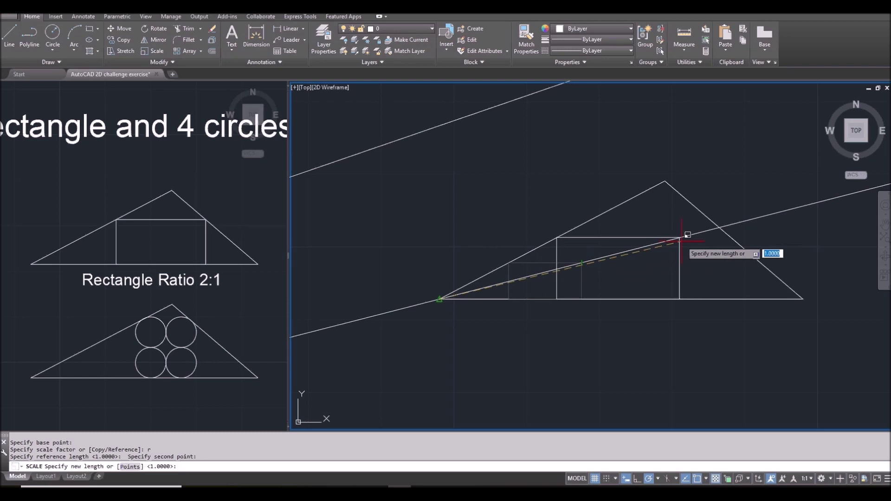
pyautogui.click(718, 228)
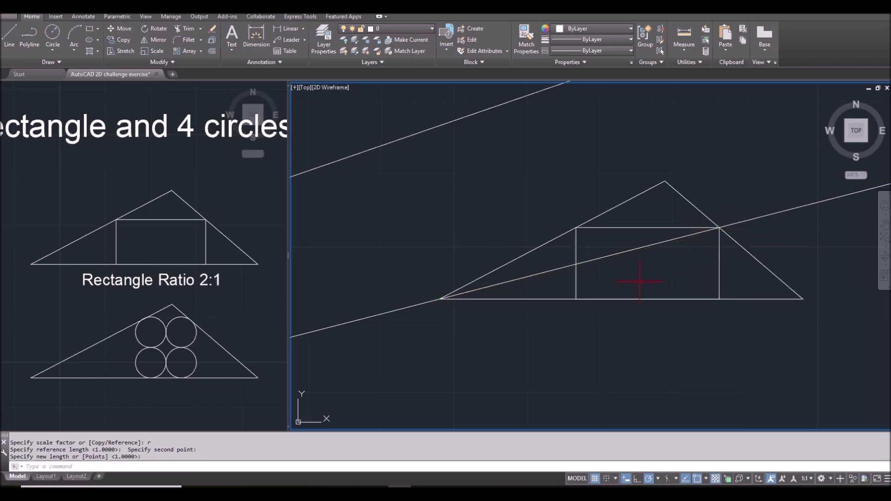
# Step: Erase both construction lines left over from fitting the square and the rectangle
pyautogui.scroll(-1, 641, 270)
pyautogui.scroll(-2, 491, 323)
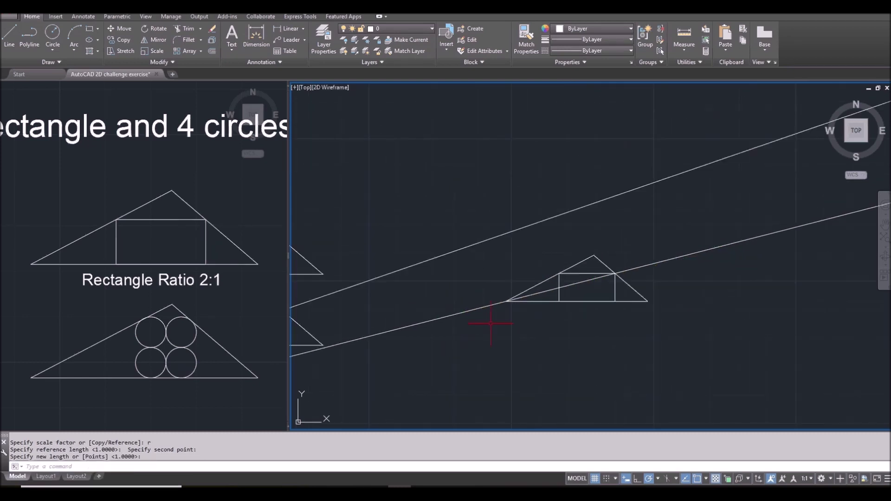
pyautogui.click(473, 339)
pyautogui.click(404, 242)
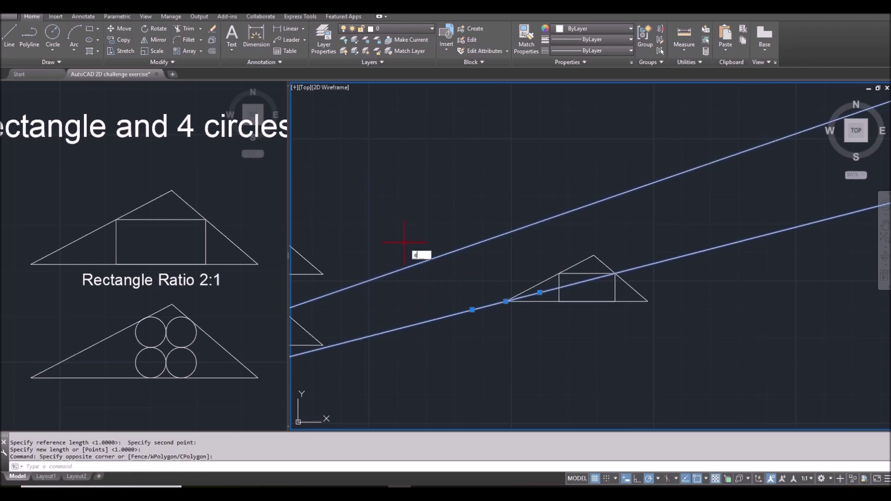
pyautogui.write('e')
pyautogui.press('Return')
# Step: Check the four-circle example in the reference view and copy the original empty triangle to open space right of the rectangle triangle
pyautogui.click(222, 300)
pyautogui.moveTo(232, 302); pyautogui.dragTo(232, 242, button='middle')
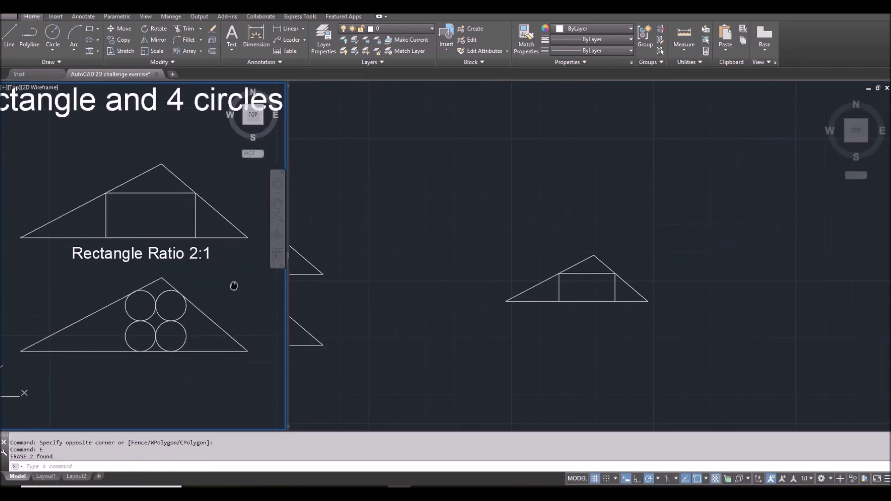
pyautogui.scroll(2, 174, 266)
pyautogui.scroll(-2, 173, 266)
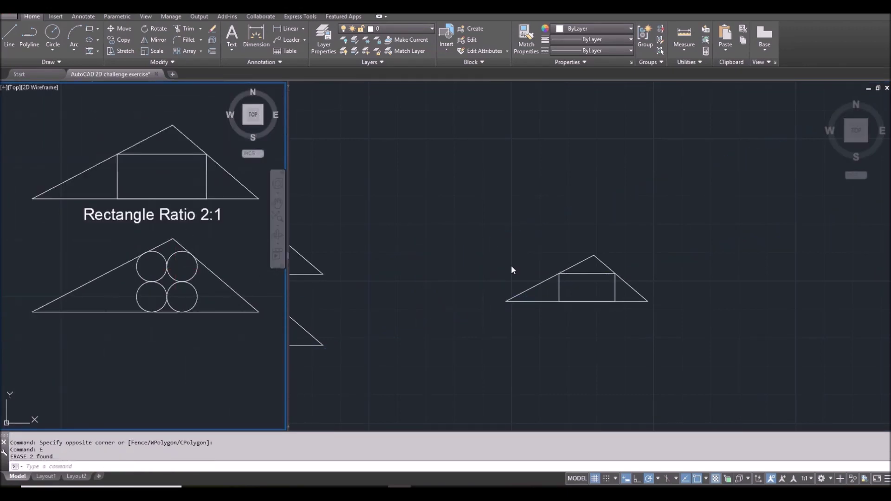
pyautogui.click(481, 277)
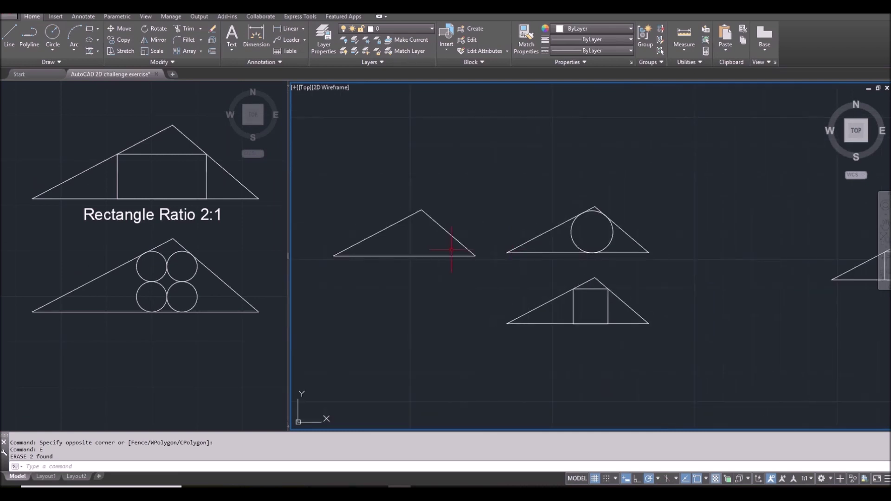
pyautogui.moveTo(451, 250); pyautogui.dragTo(541, 298, button='middle')
pyautogui.write('co')
pyautogui.press('Return')
pyautogui.click(513, 300)
pyautogui.press('Return')
pyautogui.click(499, 324)
pyautogui.scroll(-4, 510, 324)
pyautogui.scroll(4, 624, 301)
pyautogui.click(603, 292)
pyautogui.press('Escape')
pyautogui.moveTo(620, 255); pyautogui.dragTo(569, 189, button='middle')
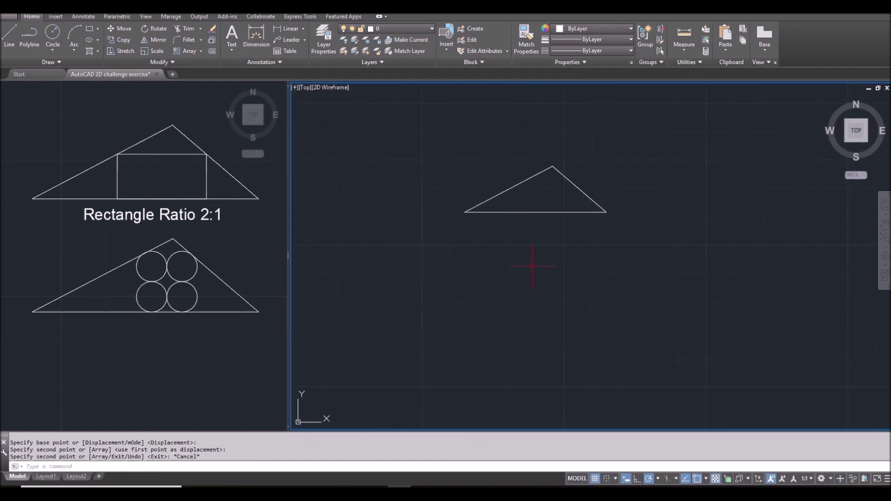
# Step: Draw a circle of radius 5 just below the new empty triangle
pyautogui.write('c')
pyautogui.press('Return')
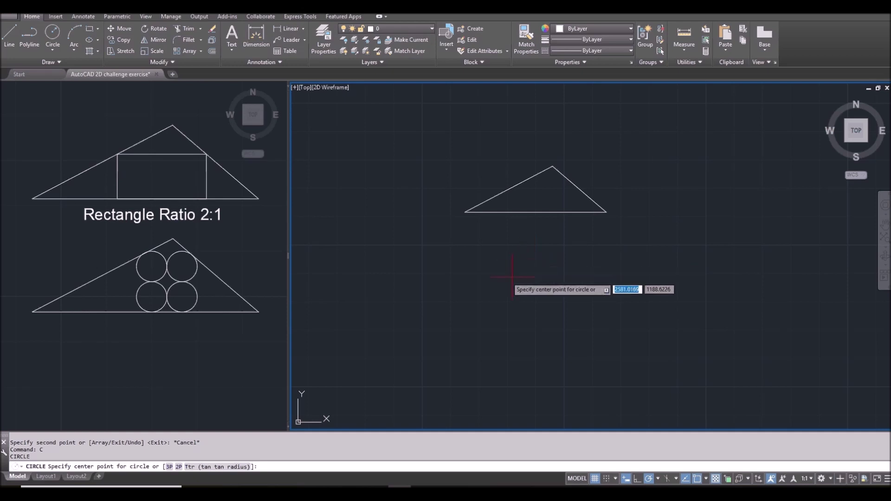
pyautogui.click(530, 249)
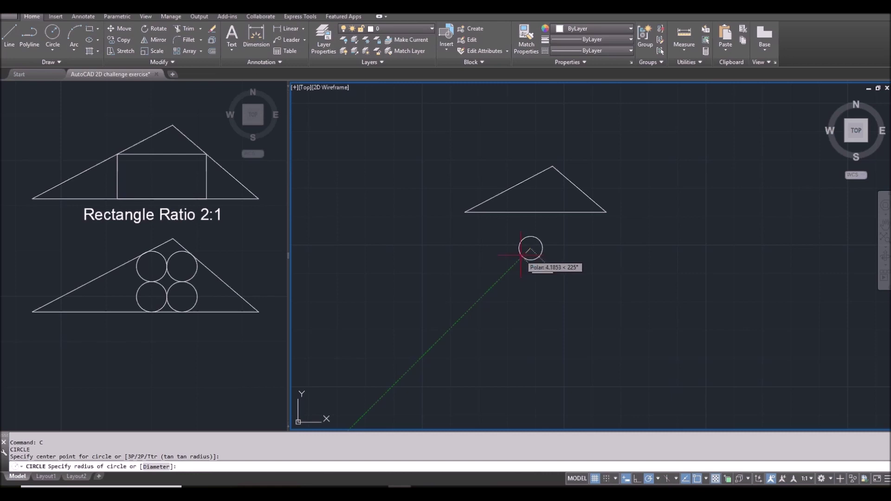
pyautogui.write('5')
pyautogui.press('Return')
# Step: Copy the circle three times to form a two-by-two grid of touching circles, using the lower-left corner of its bounding square as base point
pyautogui.scroll(2, 534, 235)
pyautogui.write('c')
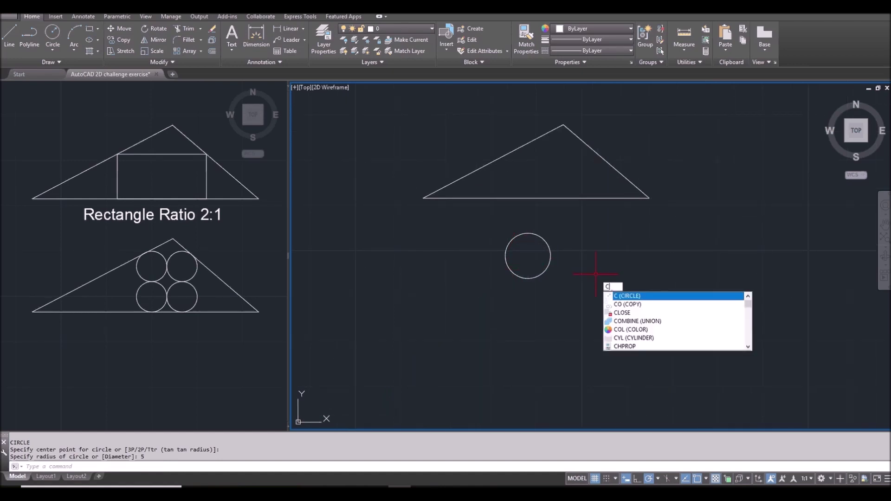
pyautogui.write('o')
pyautogui.press('Return')
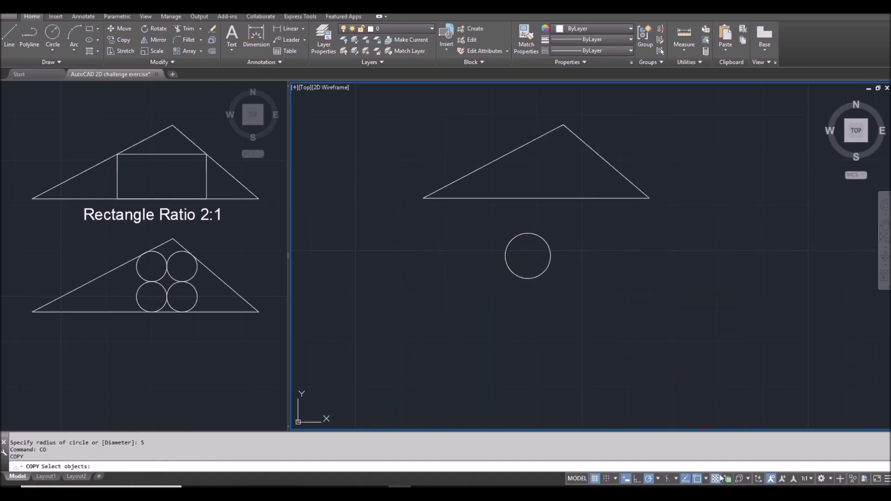
pyautogui.click(706, 480)
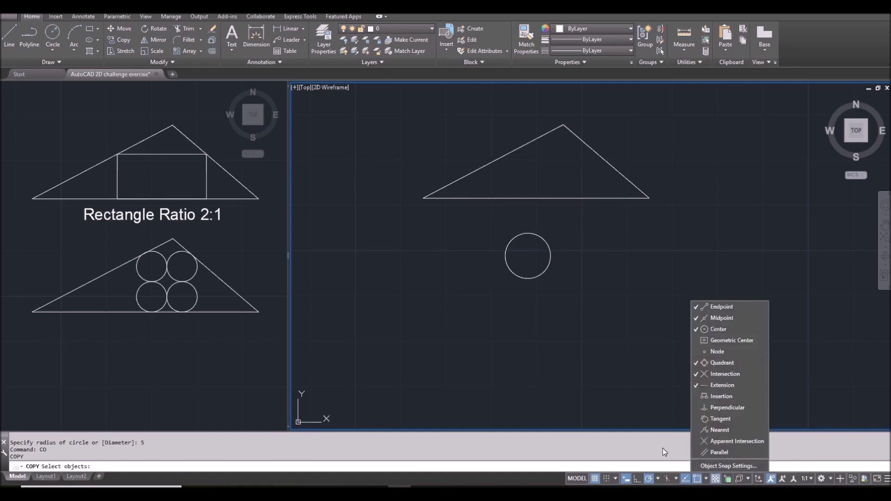
pyautogui.click(663, 448)
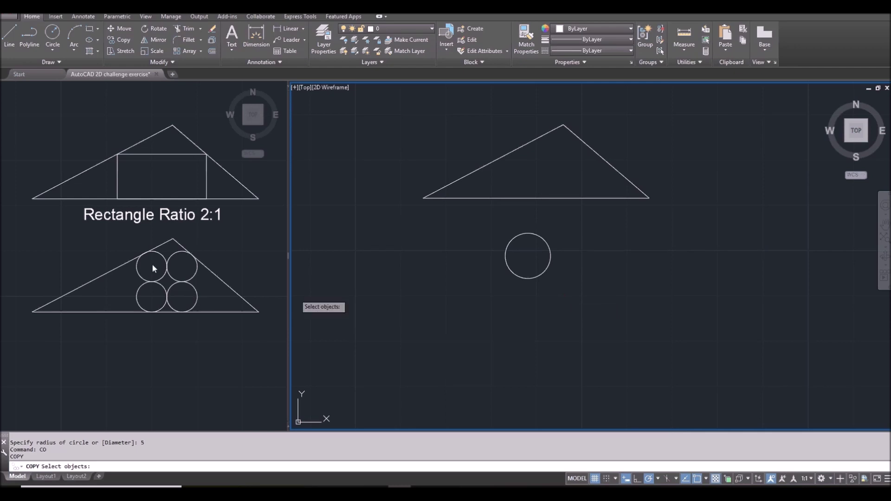
pyautogui.click(551, 261)
pyautogui.press('Return')
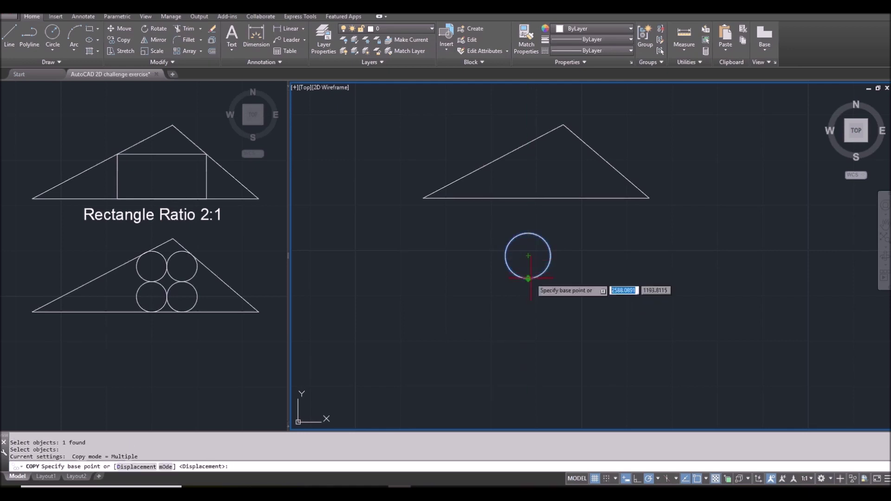
pyautogui.click(505, 279)
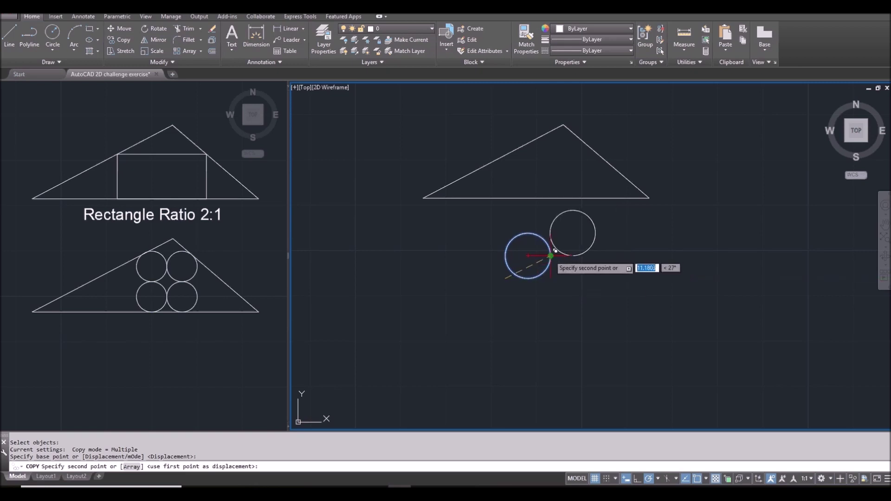
pyautogui.click(551, 278)
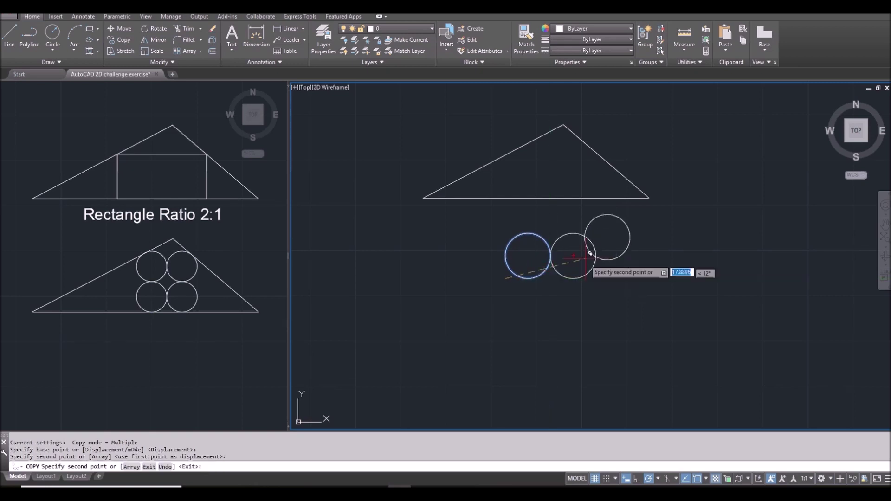
pyautogui.click(506, 233)
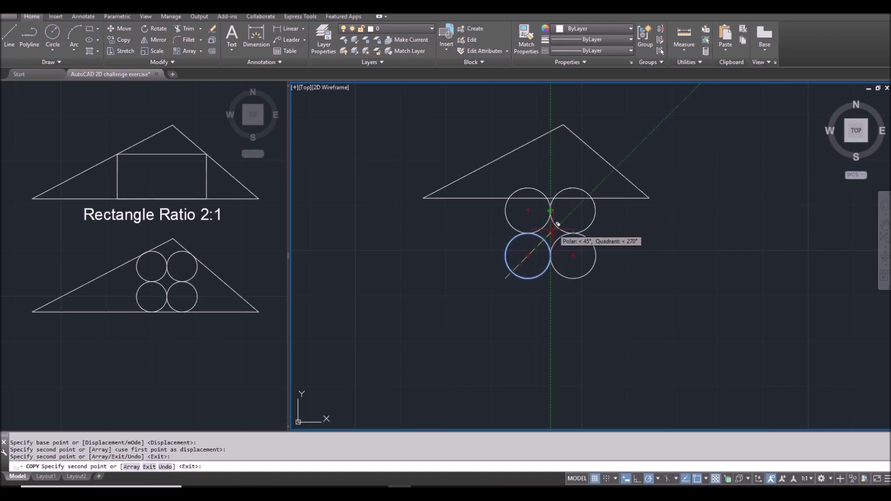
pyautogui.click(552, 229)
pyautogui.press('Return')
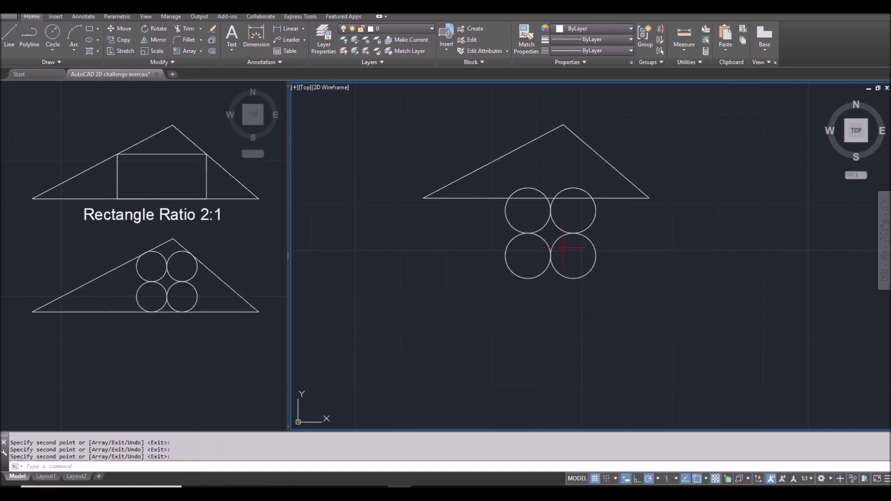
# Step: Draw a line from the upper-left circle's center perpendicular to the triangle's left sloping side
pyautogui.moveTo(545, 258); pyautogui.dragTo(556, 280, button='middle')
pyautogui.write('l')
pyautogui.press('Return')
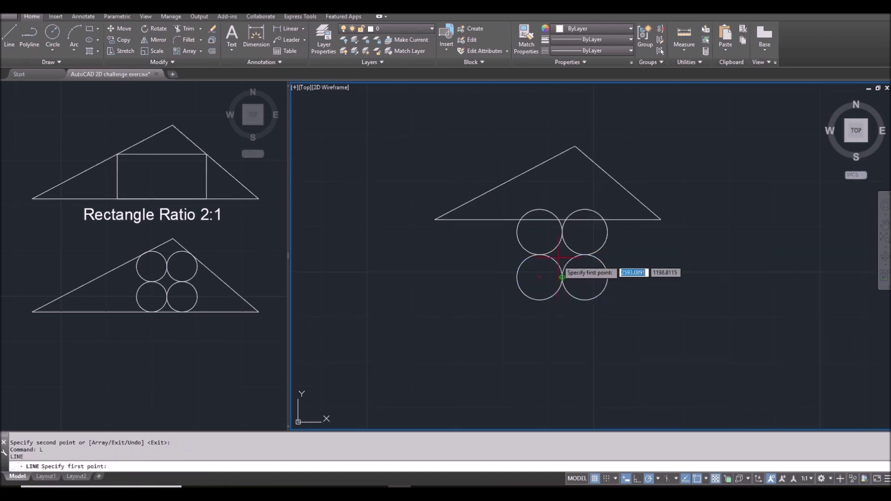
pyautogui.click(540, 232)
pyautogui.keyDown('shift'); pyautogui.rightClick(514, 198); pyautogui.keyUp('shift')
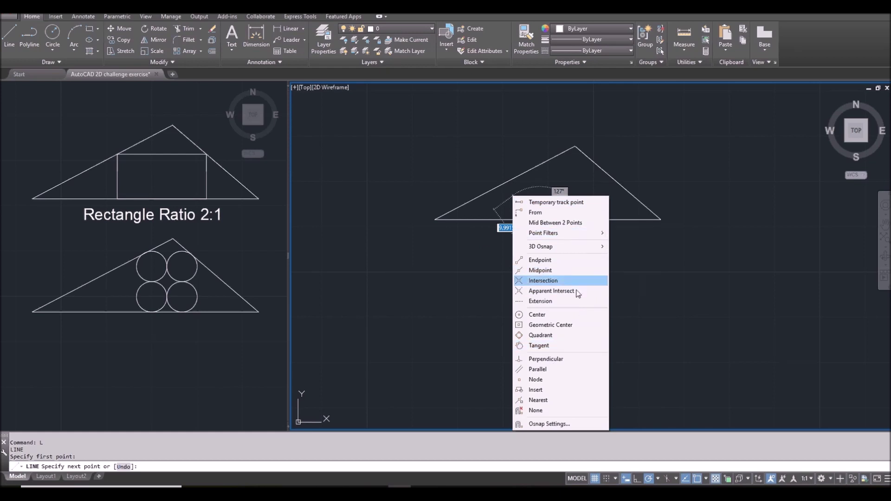
pyautogui.click(563, 359)
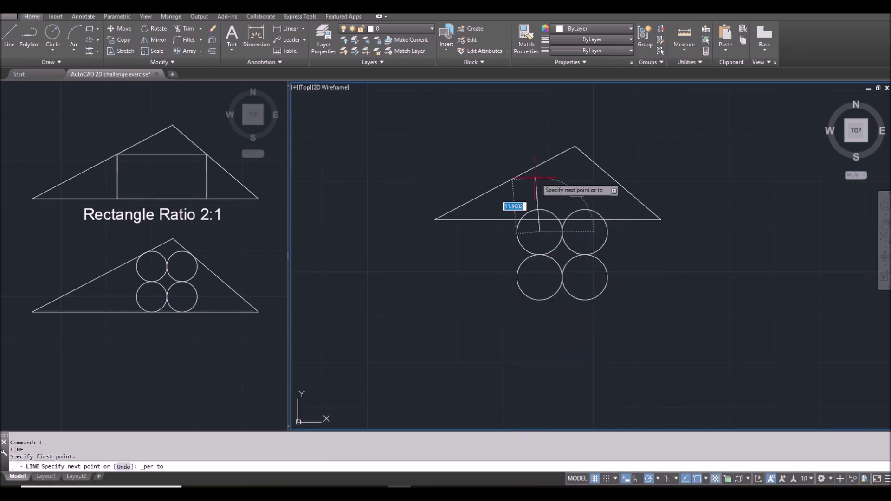
pyautogui.click(513, 181)
pyautogui.press('Escape')
# Step: Draw a line from the upper-right circle's center perpendicular to the triangle's right sloping side
pyautogui.press('space')
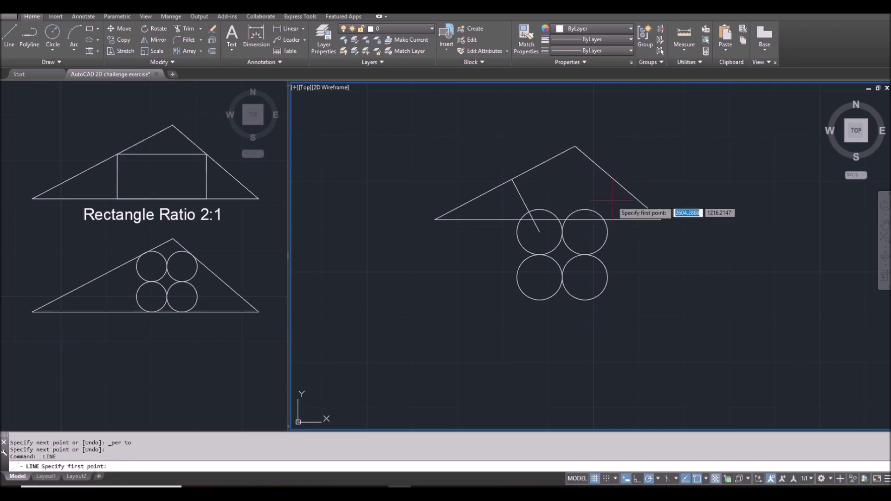
pyautogui.click(585, 232)
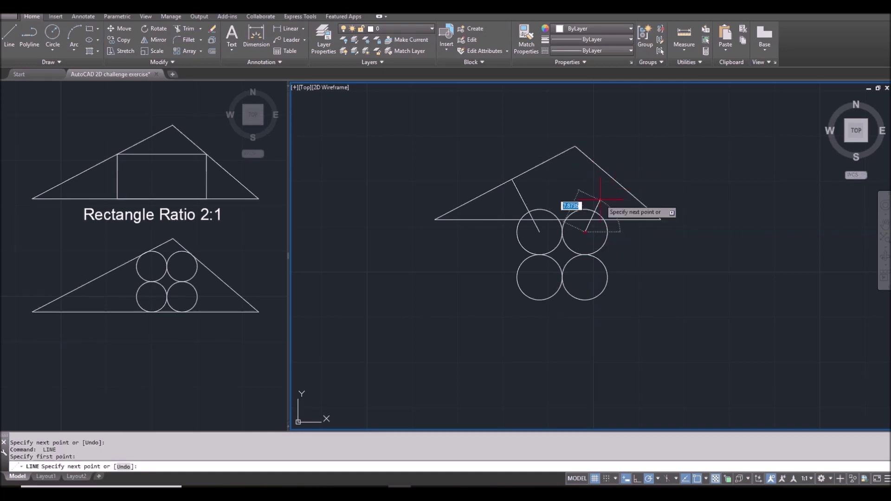
pyautogui.press('F8')
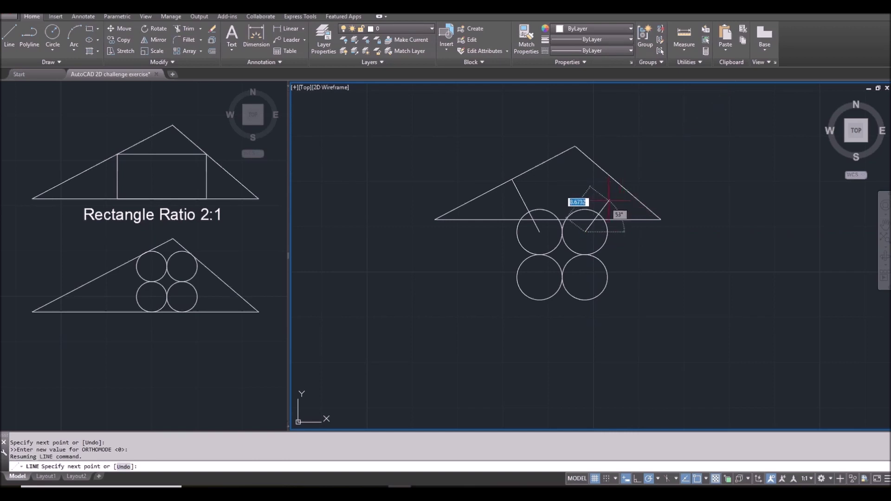
pyautogui.keyDown('shift'); pyautogui.rightClick(612, 202); pyautogui.keyUp('shift')
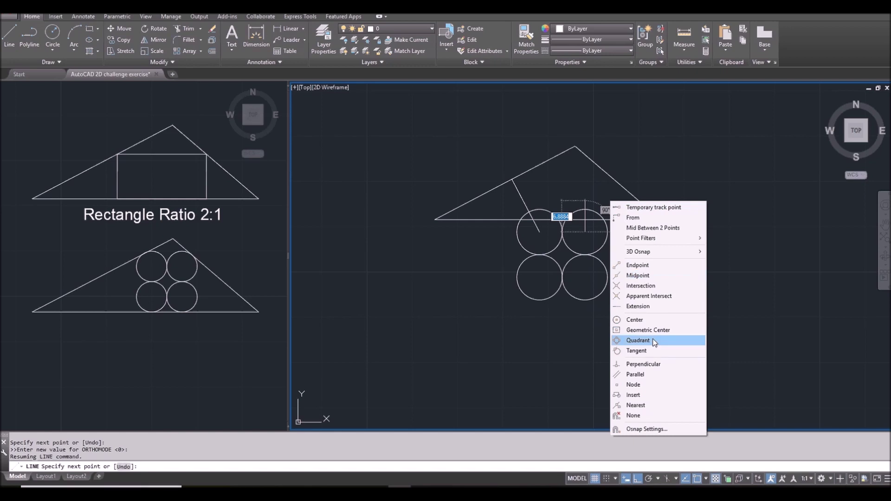
pyautogui.click(660, 365)
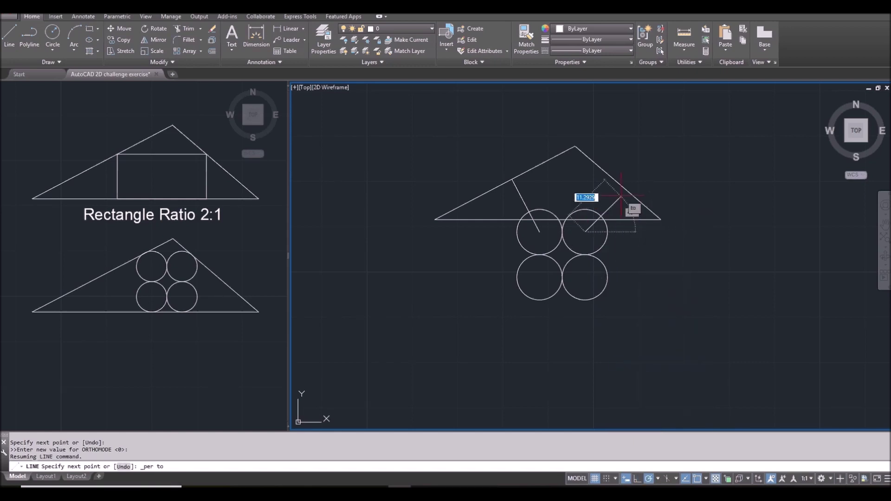
pyautogui.click(639, 201)
pyautogui.press('Escape')
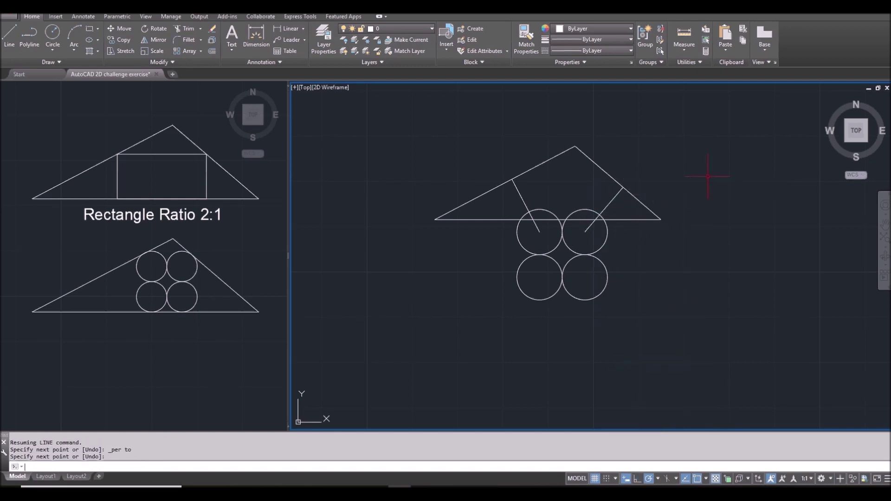
# Step: Offset a construction line parallel to the triangle's left sloping side through the point where its perpendicular crosses the upper-left circle
pyautogui.write('xl')
pyautogui.press('Return')
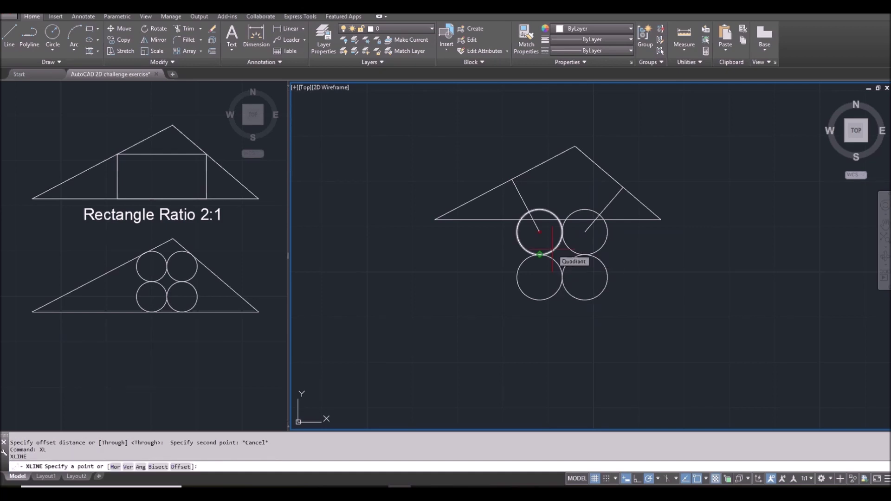
pyautogui.write('o')
pyautogui.press('Return')
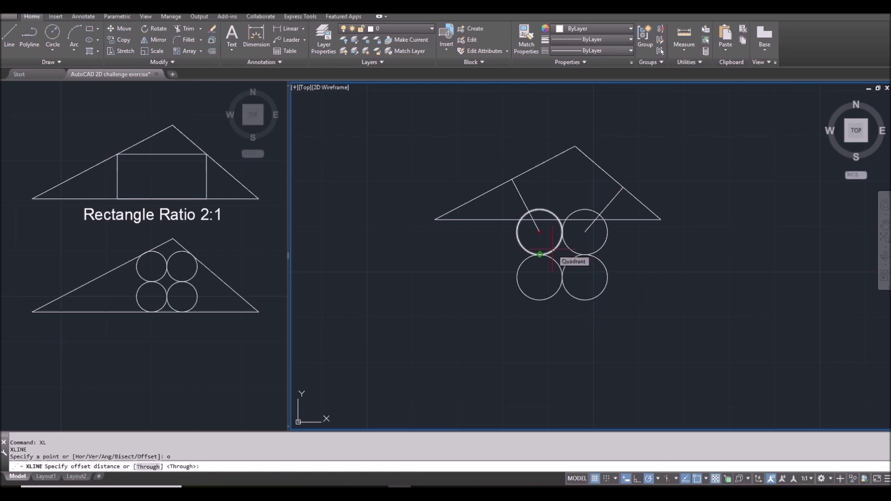
pyautogui.write('t')
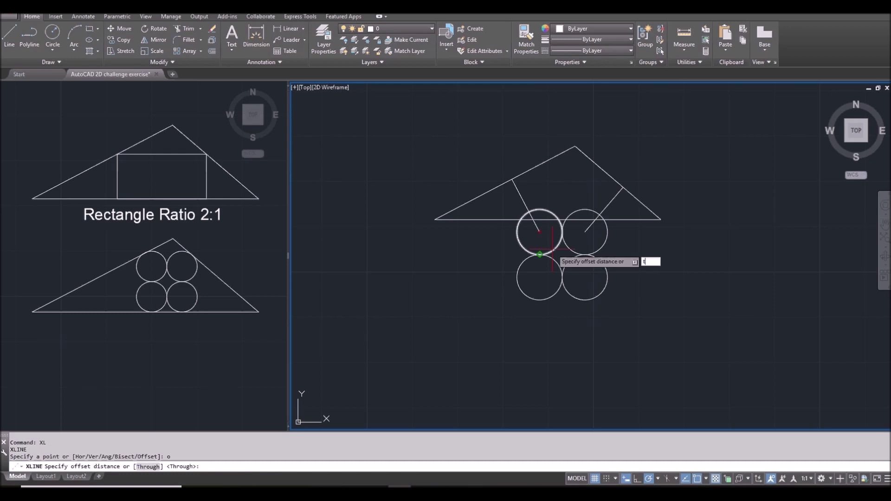
pyautogui.press('Return')
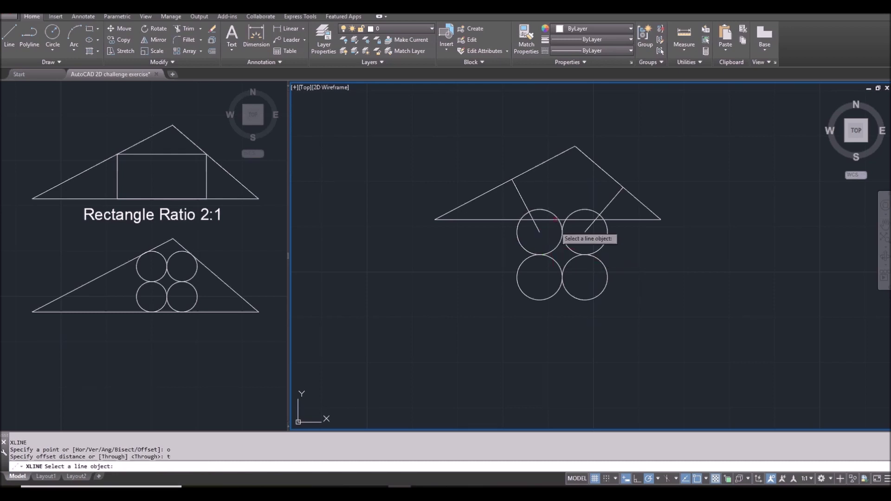
pyautogui.click(525, 173)
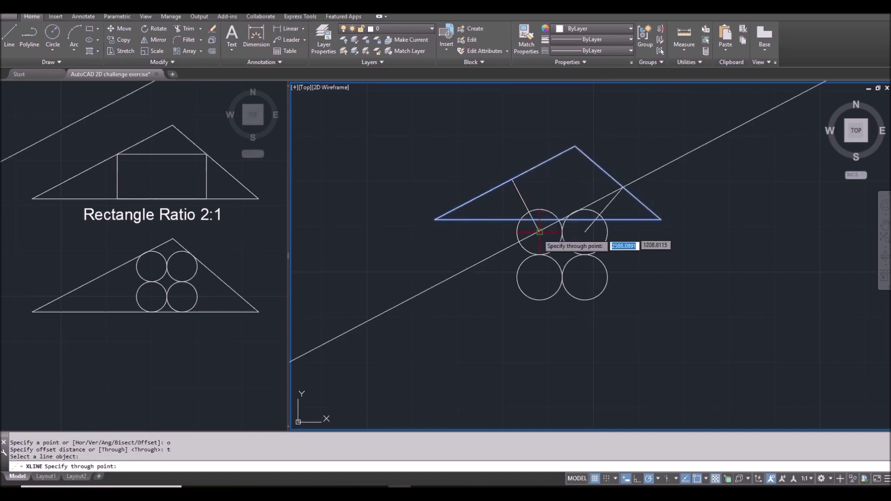
pyautogui.click(529, 212)
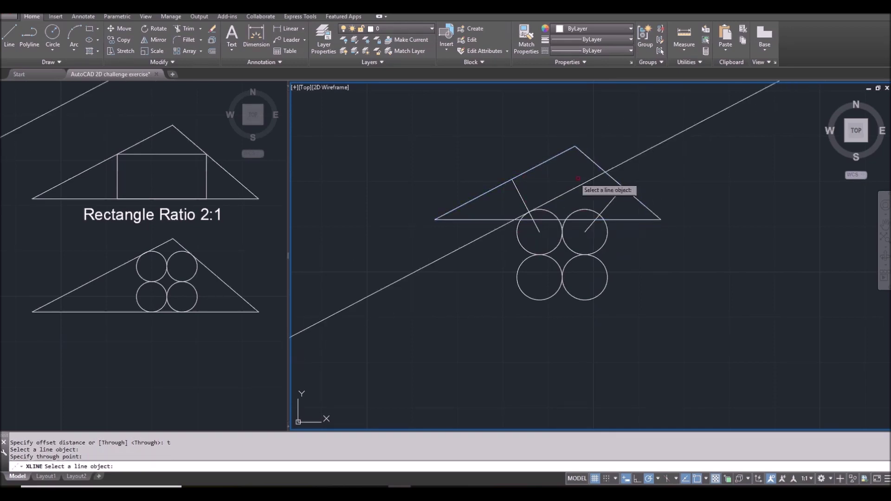
# Step: Offset a construction line parallel to the right sloping side through the point where its perpendicular crosses the upper-right circle
pyautogui.click(618, 183)
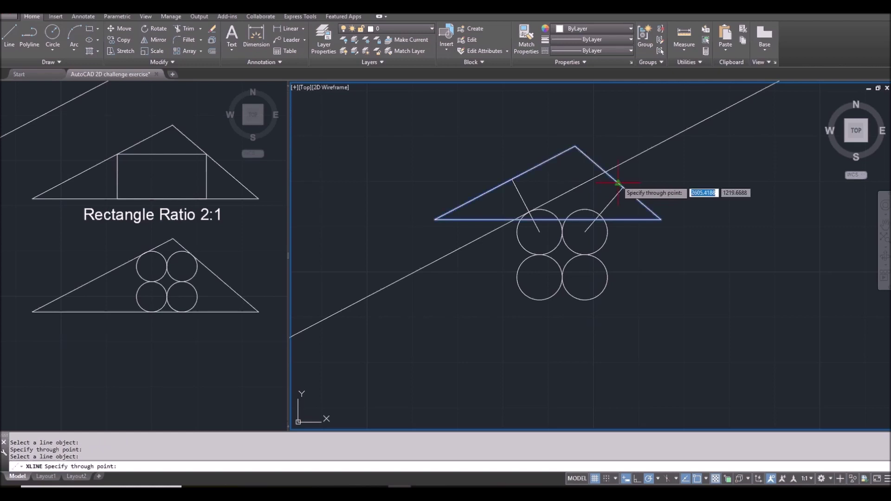
pyautogui.click(599, 216)
pyautogui.press('Escape')
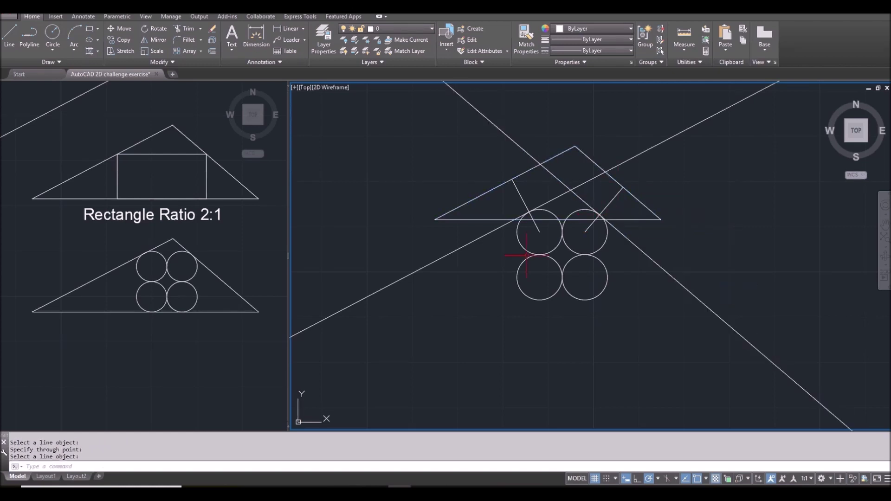
# Step: Add a horizontal construction line through the bottom quadrant of the lower-left circle
pyautogui.write('xl')
pyautogui.press('Return')
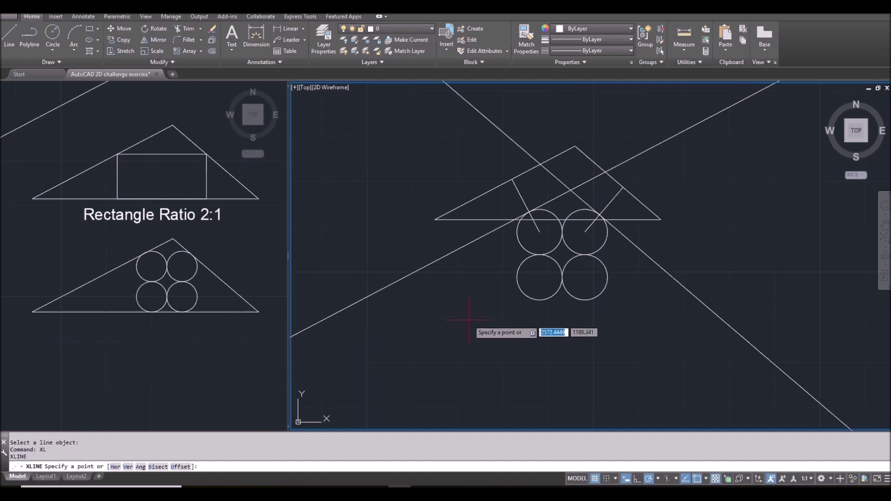
pyautogui.write('h')
pyautogui.press('Return')
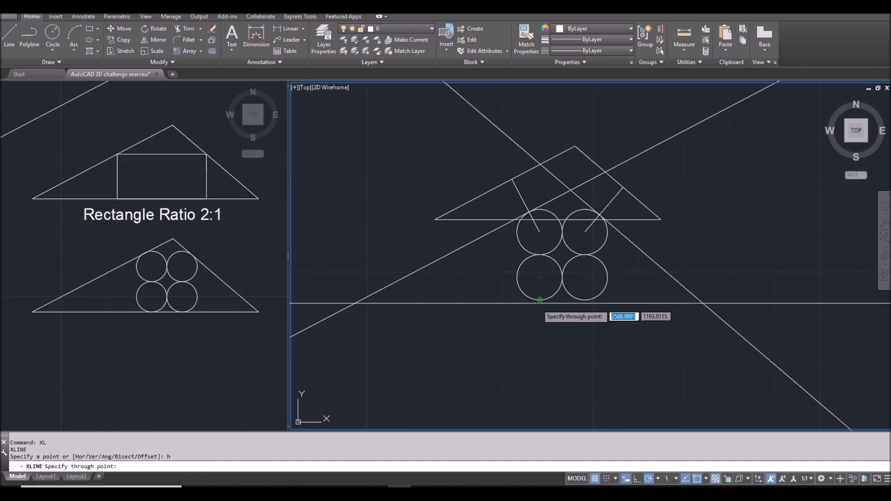
pyautogui.click(539, 300)
pyautogui.press('Return')
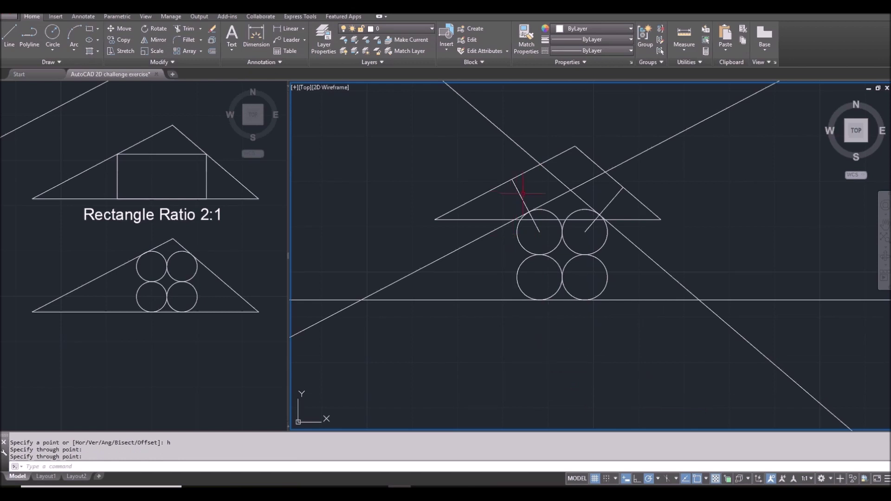
# Step: Erase the two perpendicular lines and the copied triangle overlapping the circles
pyautogui.write('E')
pyautogui.press('Return')
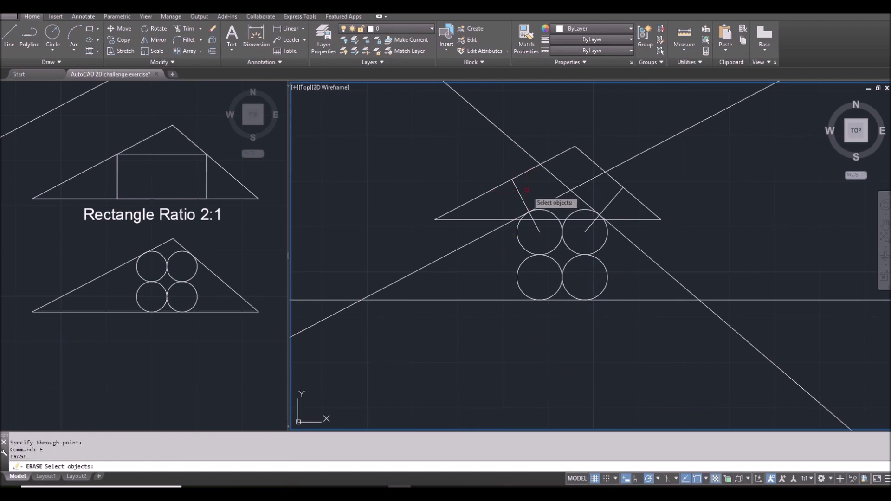
pyautogui.click(520, 188)
pyautogui.click(517, 173)
pyautogui.click(613, 201)
pyautogui.press('Return')
# Step: Trim the three construction lines against each other, leaving only the triangle that encloses the four circles
pyautogui.scroll(-2, 529, 278)
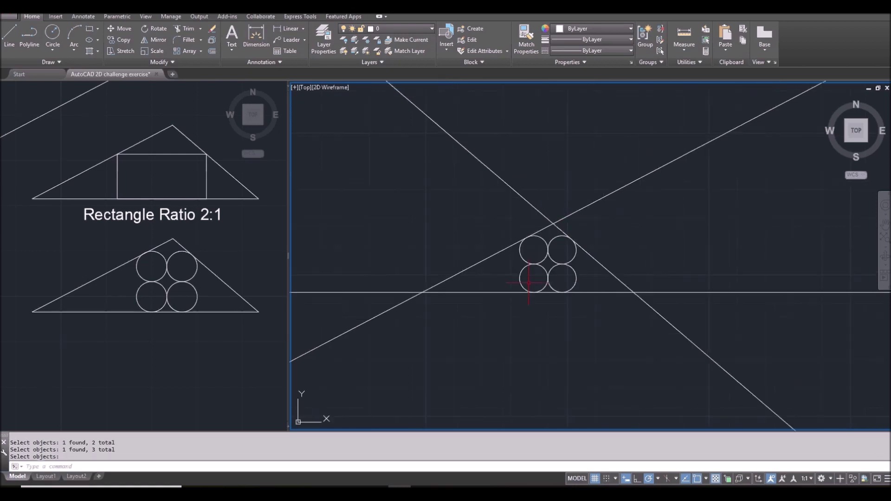
pyautogui.write('tr')
pyautogui.press('Return')
pyautogui.click(485, 335)
pyautogui.click(411, 288)
pyautogui.click(527, 175)
pyautogui.click(481, 197)
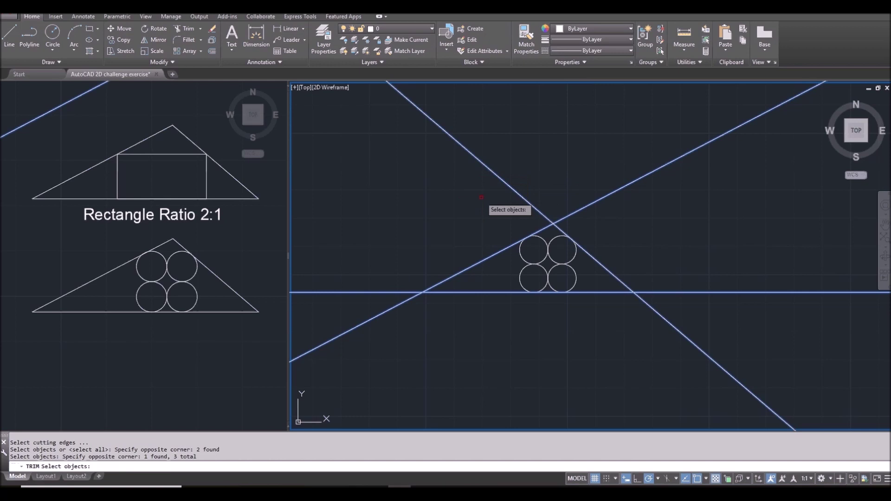
pyautogui.press('Return')
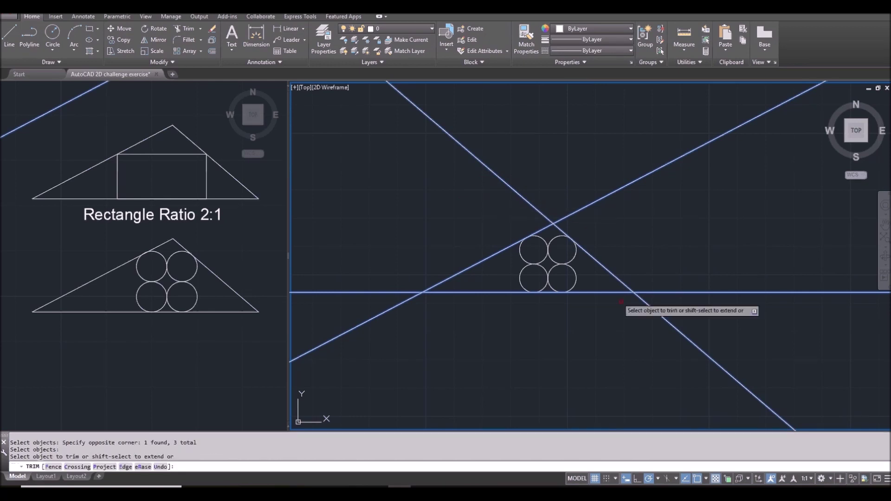
pyautogui.click(686, 384)
pyautogui.click(664, 245)
pyautogui.click(672, 199)
pyautogui.click(469, 184)
pyautogui.click(394, 238)
pyautogui.click(347, 368)
pyautogui.press('Return')
# Step: Scale the new triangle and its four circles from the lower-left corner by reference, setting the base edge's length to 50
pyautogui.scroll(2, 546, 251)
pyautogui.write('s')
pyautogui.press('Return')
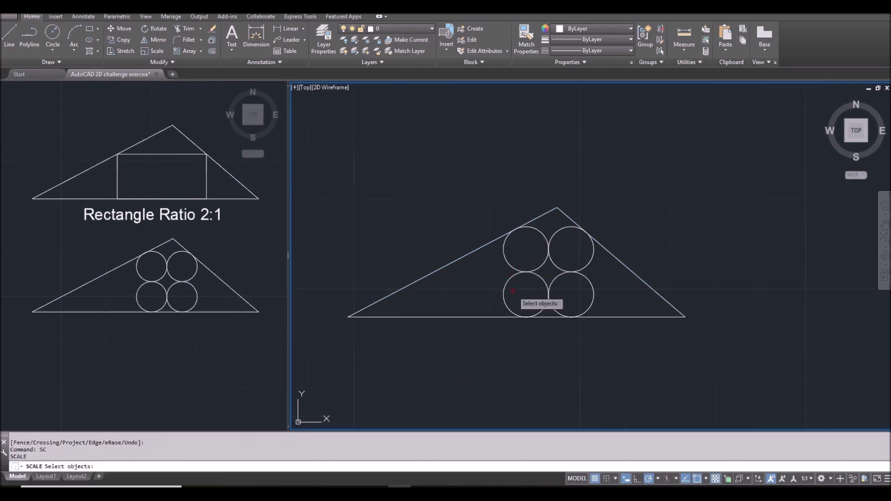
pyautogui.click(644, 357)
pyautogui.click(460, 214)
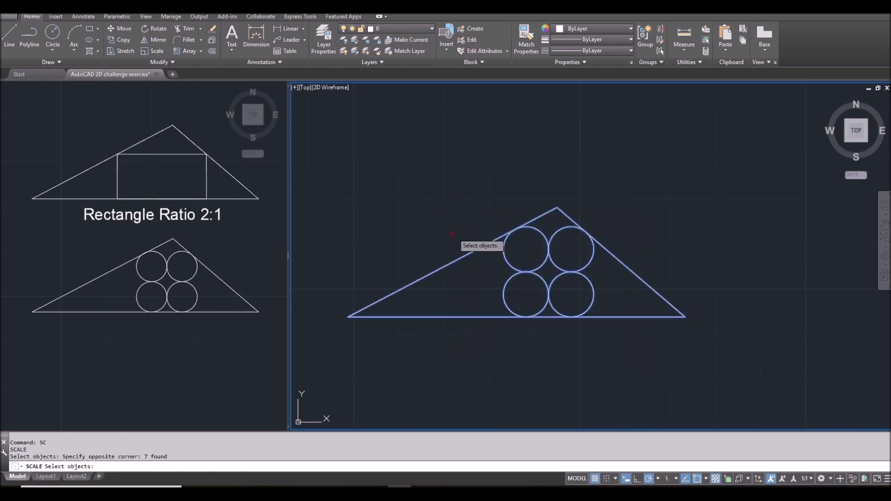
pyautogui.press('Return')
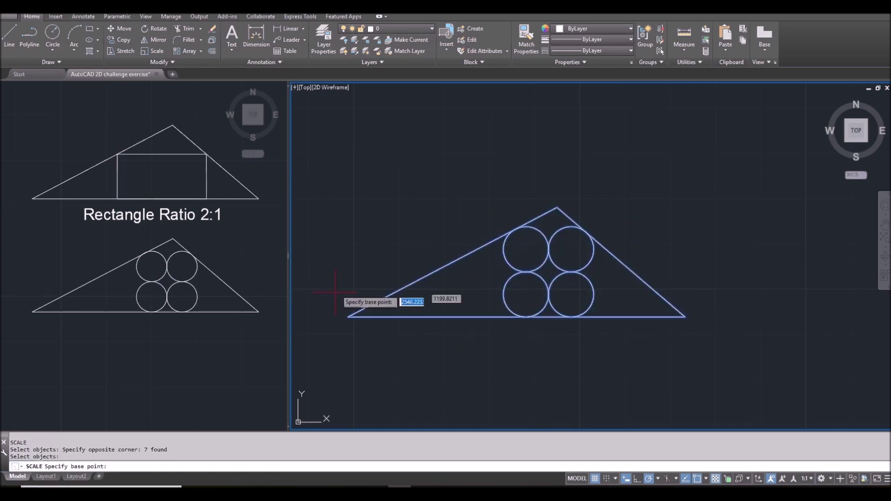
pyautogui.click(347, 317)
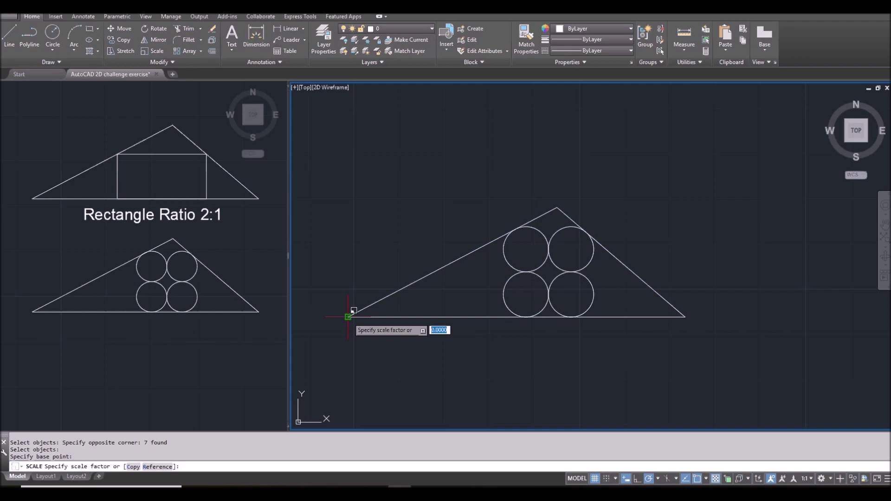
pyautogui.write('r')
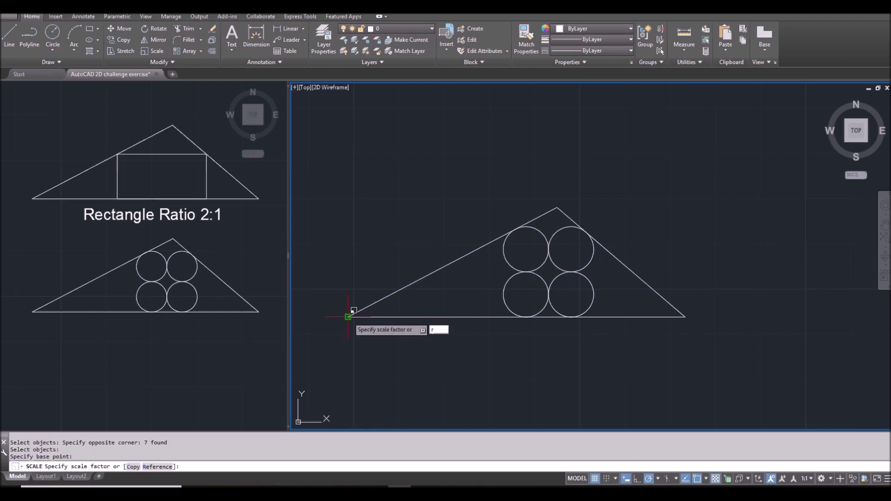
pyautogui.press('Return')
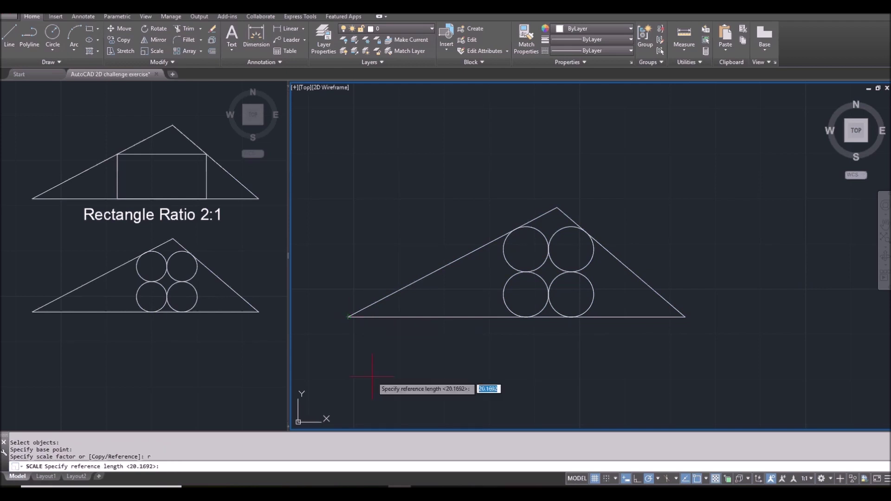
pyautogui.click(348, 317)
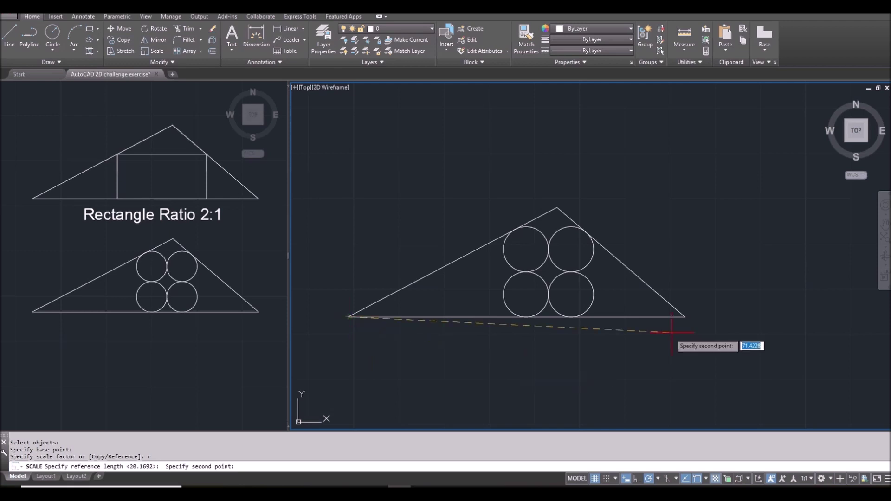
pyautogui.click(685, 317)
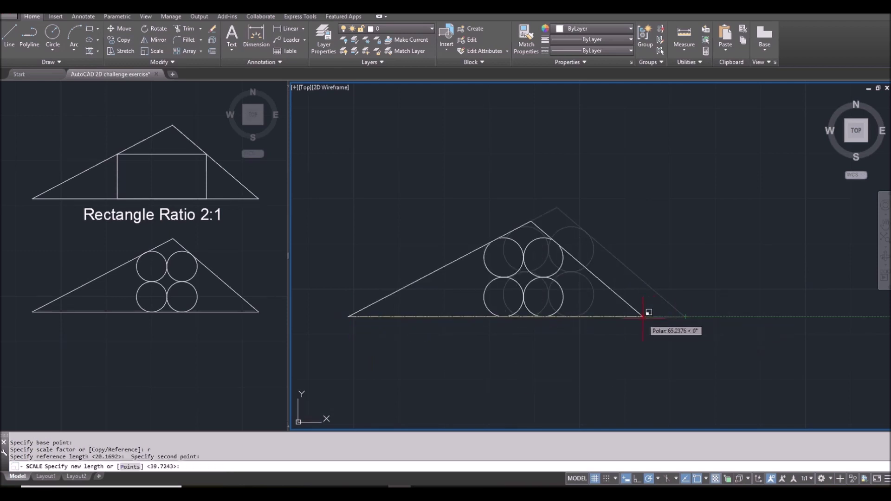
pyautogui.write('50')
pyautogui.press('Return')
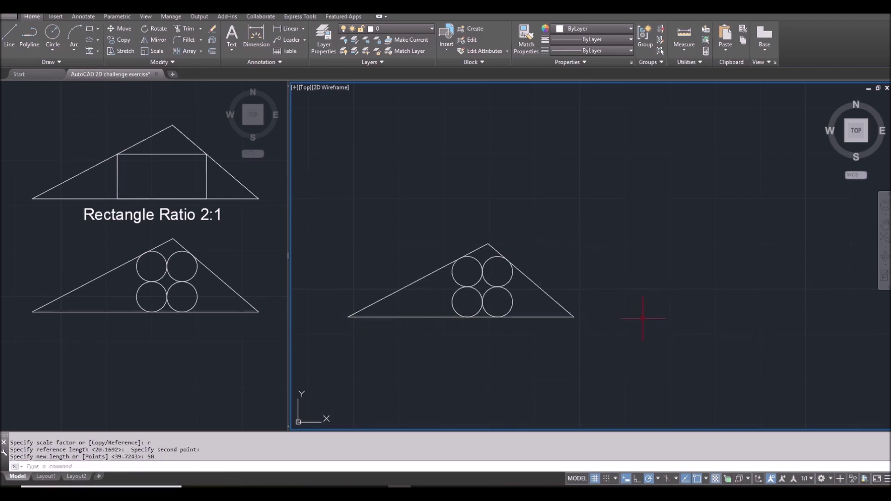
pyautogui.moveTo(422, 304); pyautogui.dragTo(516, 308, button='middle')
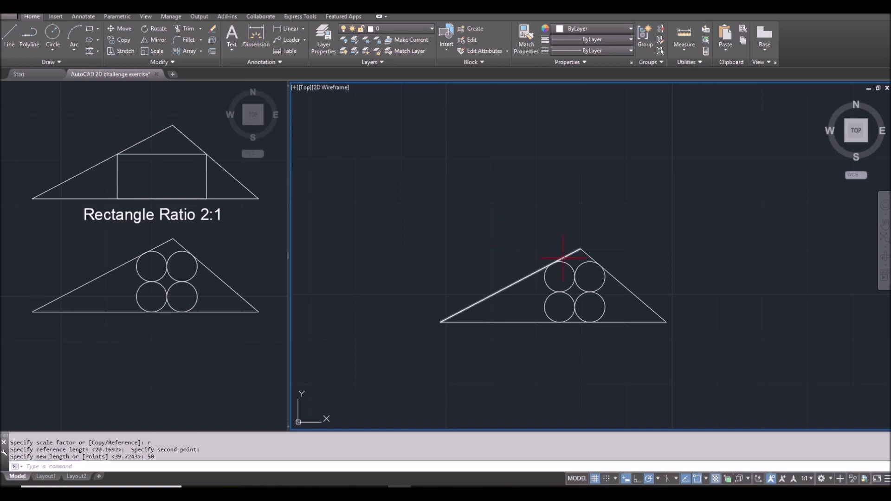
pyautogui.moveTo(563, 258)
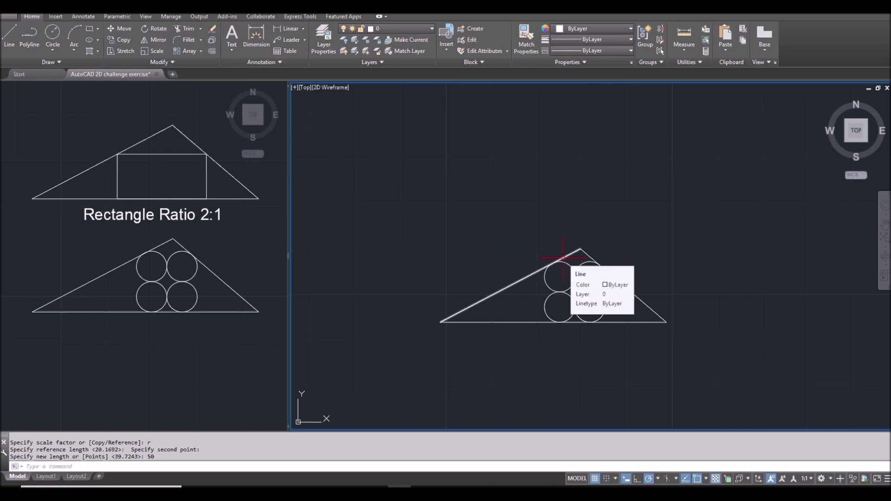